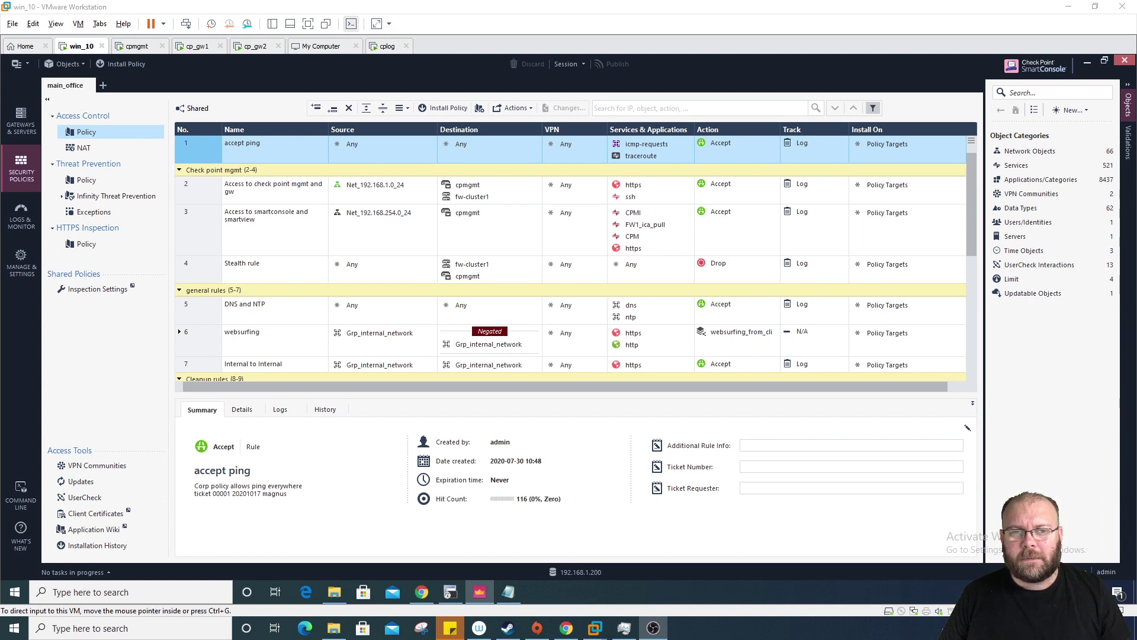
Step: Display cplog's two licences, for 192.168.1.200 and 192.168.1.201, both expiring 25/11/2020
{"action": "left_click", "coordinate": [21, 122]}
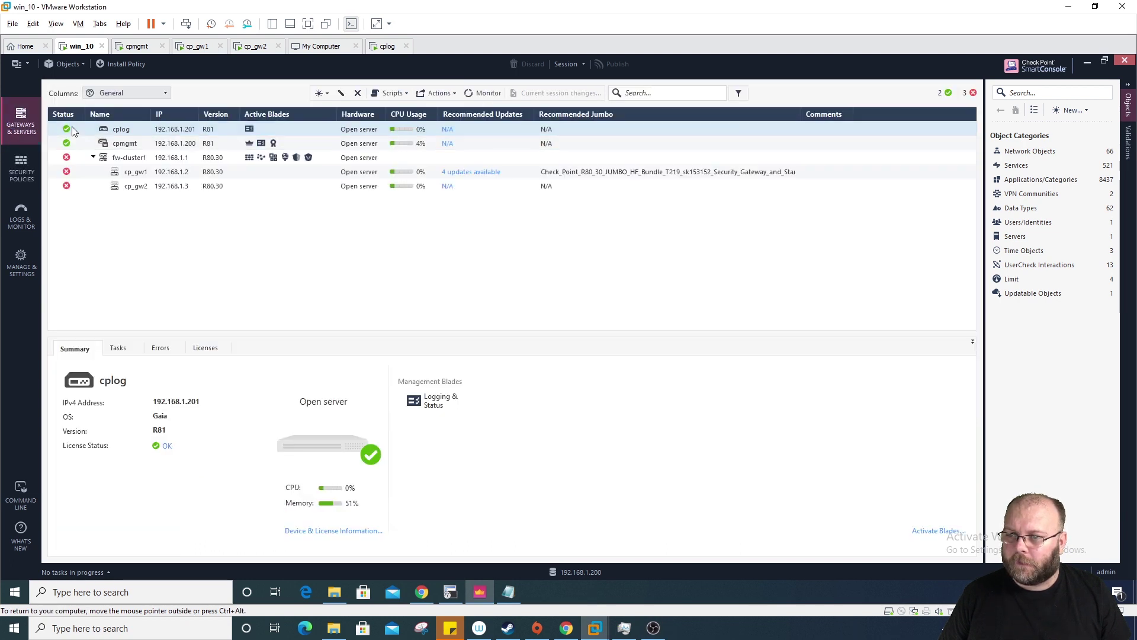
{"action": "mouse_move", "coordinate": [69, 164]}
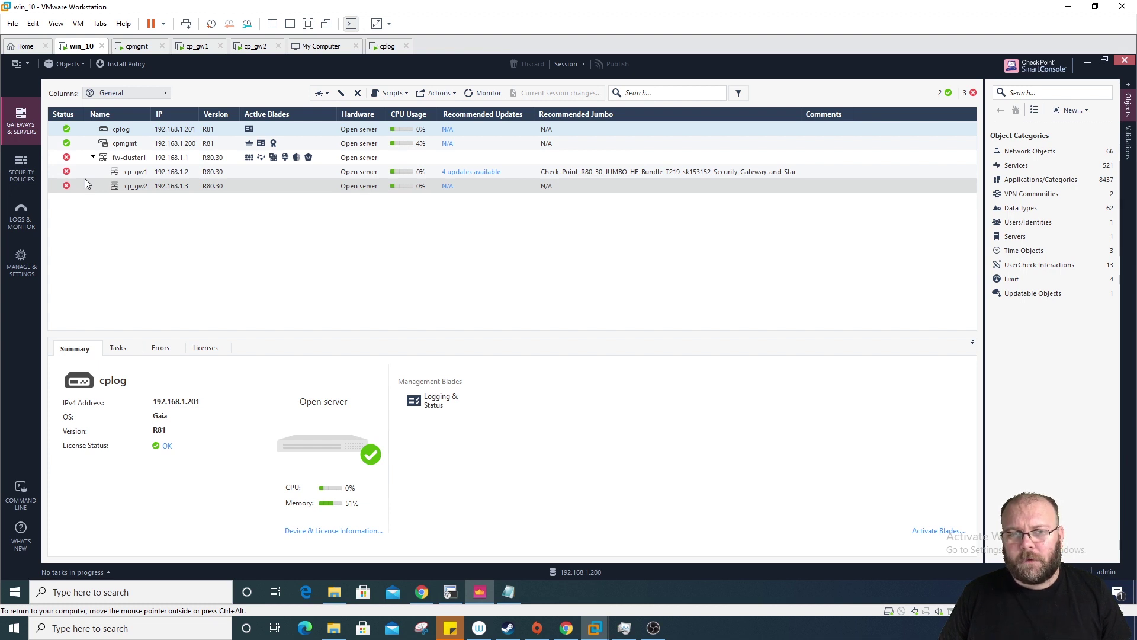
{"action": "left_click", "coordinate": [219, 352]}
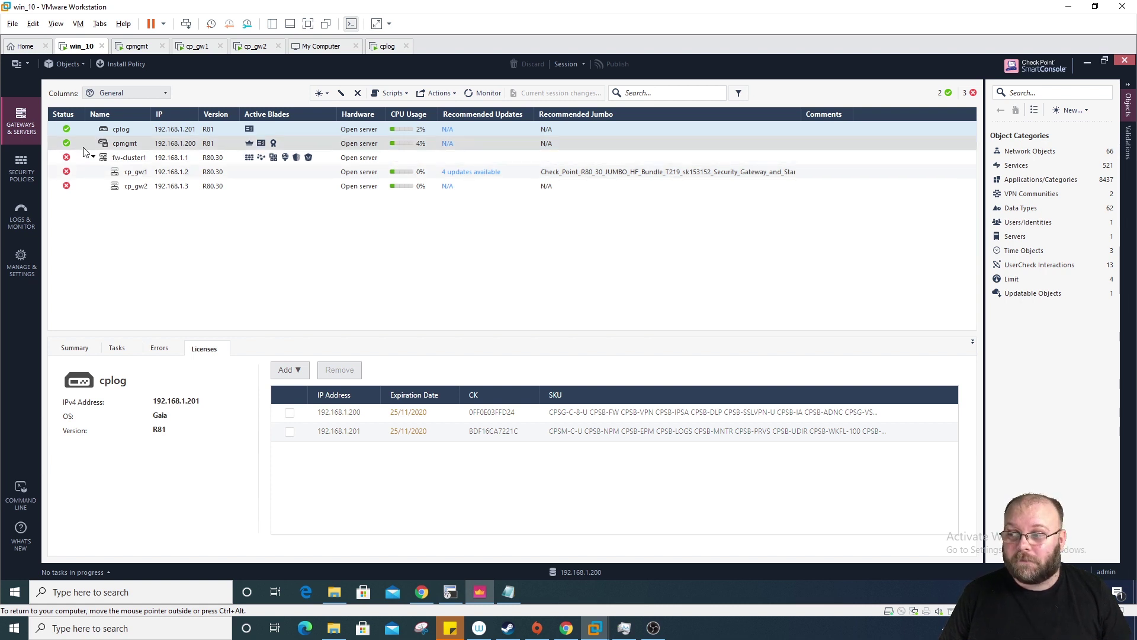
Step: Review cp_gw1's single licence for 192.168.1.200, expired 02/11/2020, and dismiss the main menu
{"action": "left_click", "coordinate": [77, 171]}
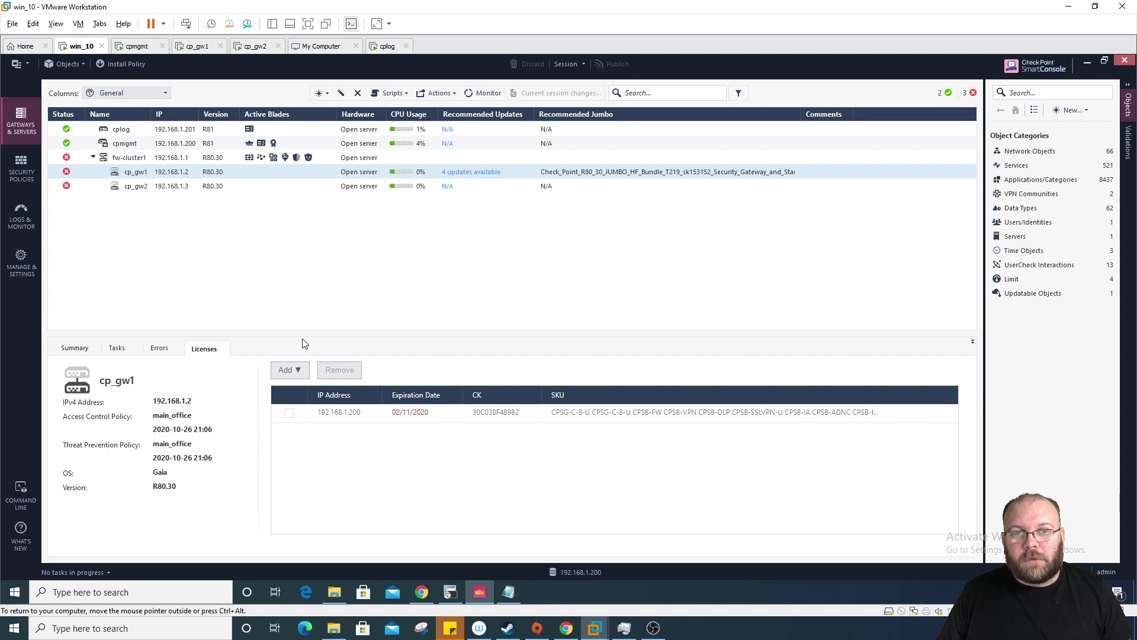
{"action": "left_click", "coordinate": [23, 64]}
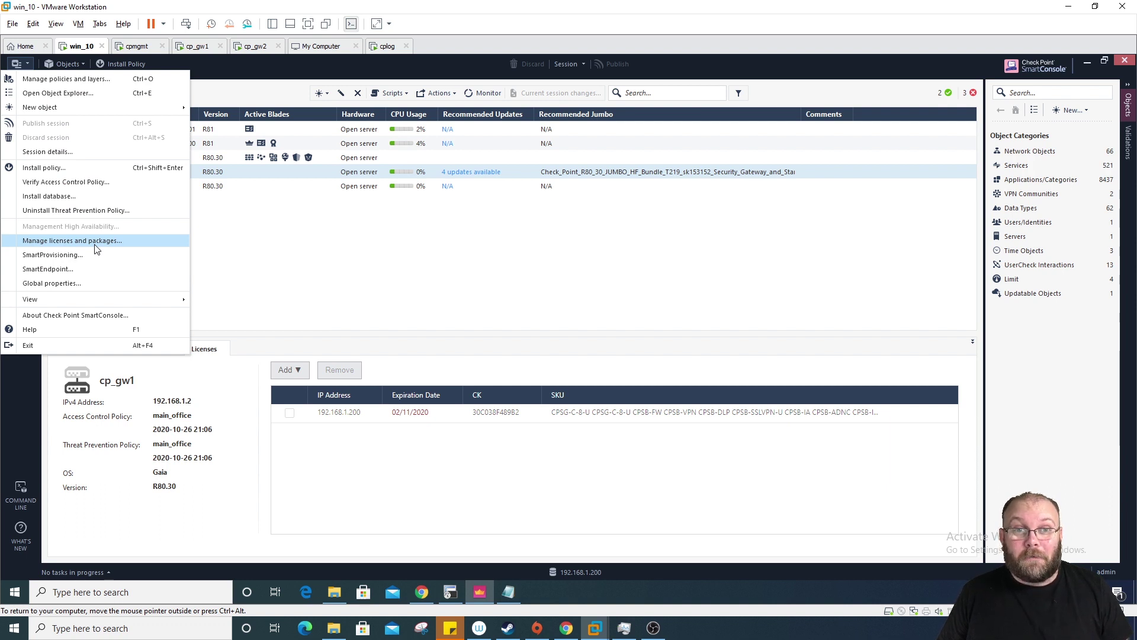
{"action": "left_click", "coordinate": [240, 241]}
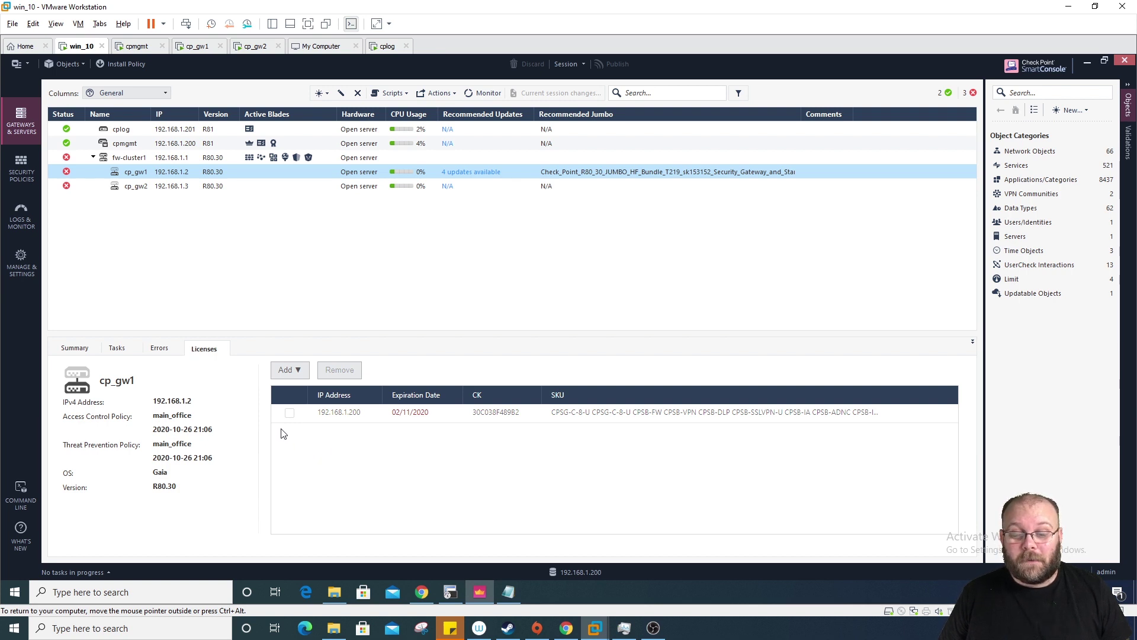
Step: In PartnerMAP, mark both CPSG-EVAL evaluations and start licensing them
{"action": "left_click", "coordinate": [570, 631]}
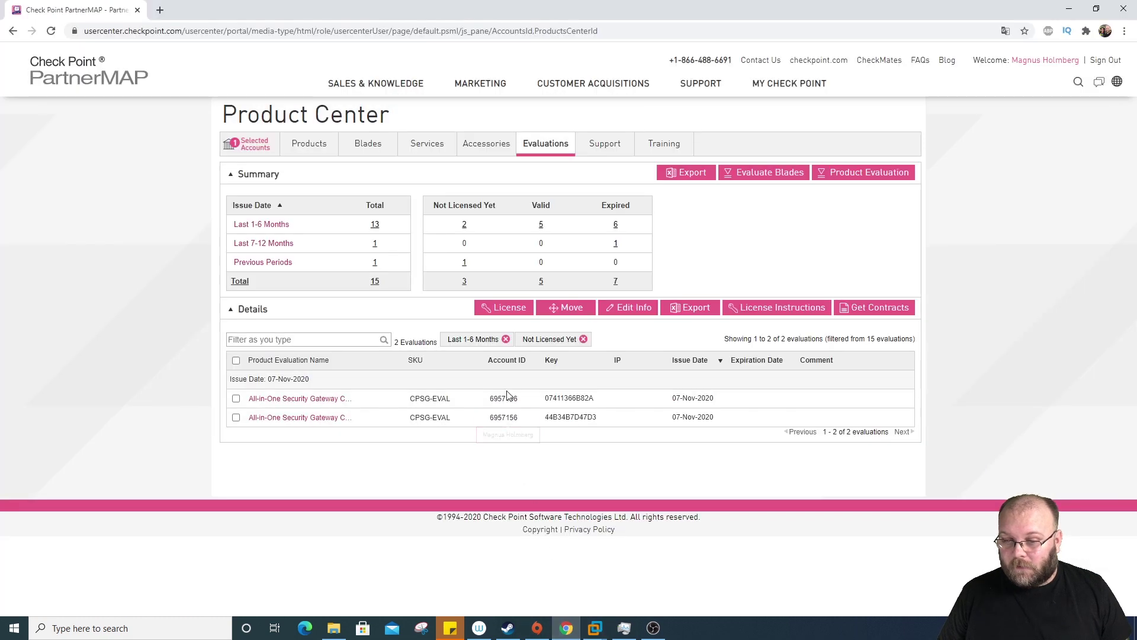
{"action": "left_click", "coordinate": [236, 398]}
{"action": "left_click", "coordinate": [236, 417]}
{"action": "left_click", "coordinate": [495, 310]}
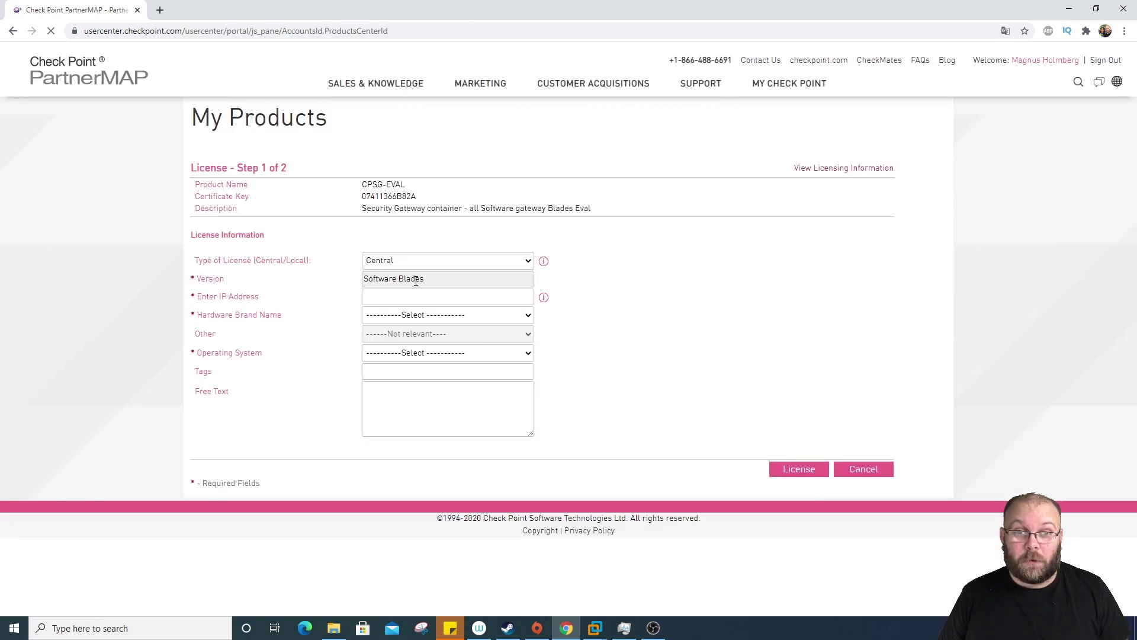
Step: Generate the first evaluation licence for IP 192.168.1.200 on HP hardware
{"action": "left_click", "coordinate": [398, 298]}
{"action": "left_click", "coordinate": [403, 322]}
{"action": "left_click_drag", "start_coordinate": [422, 298], "coordinate": [353, 305]}
{"action": "left_click", "coordinate": [429, 316]}
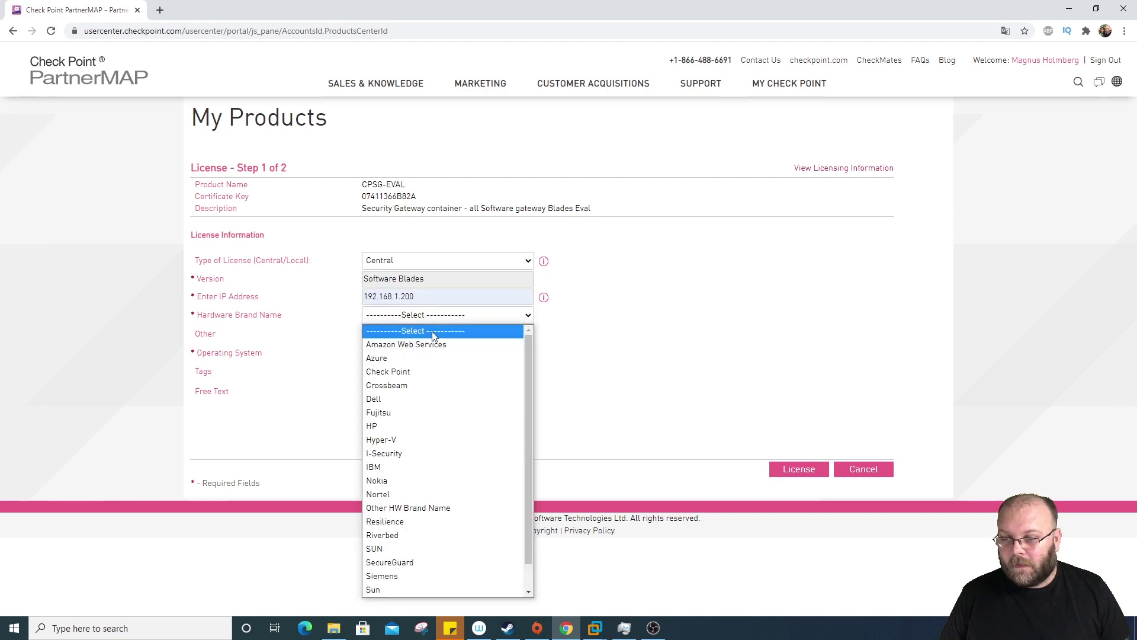
{"action": "left_click", "coordinate": [415, 425]}
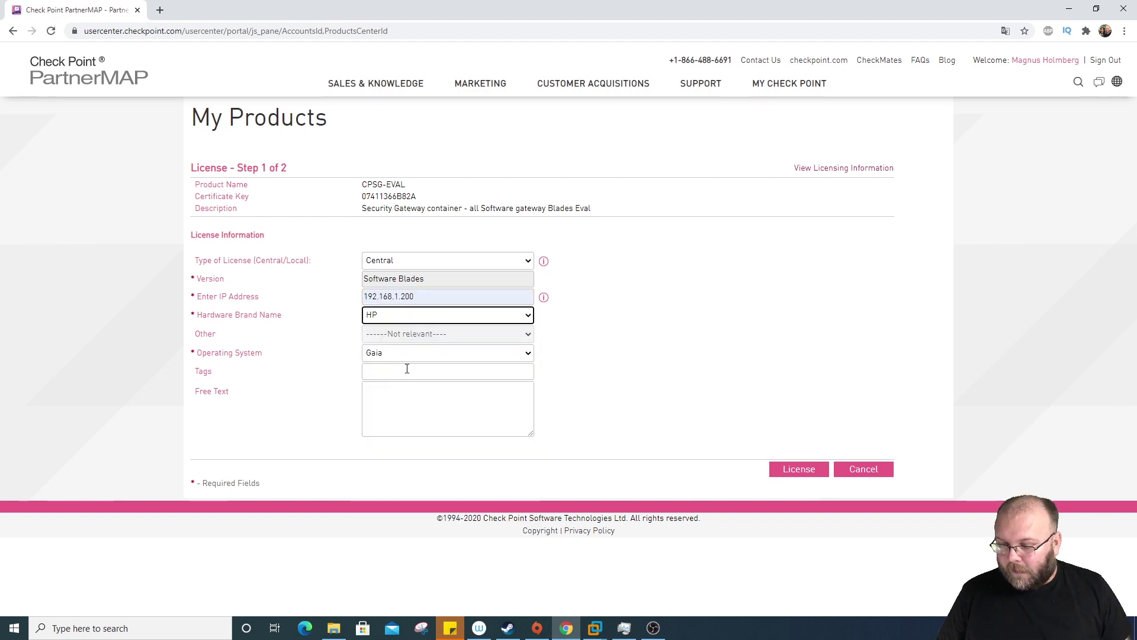
{"action": "left_click", "coordinate": [652, 390]}
{"action": "left_click", "coordinate": [818, 476]}
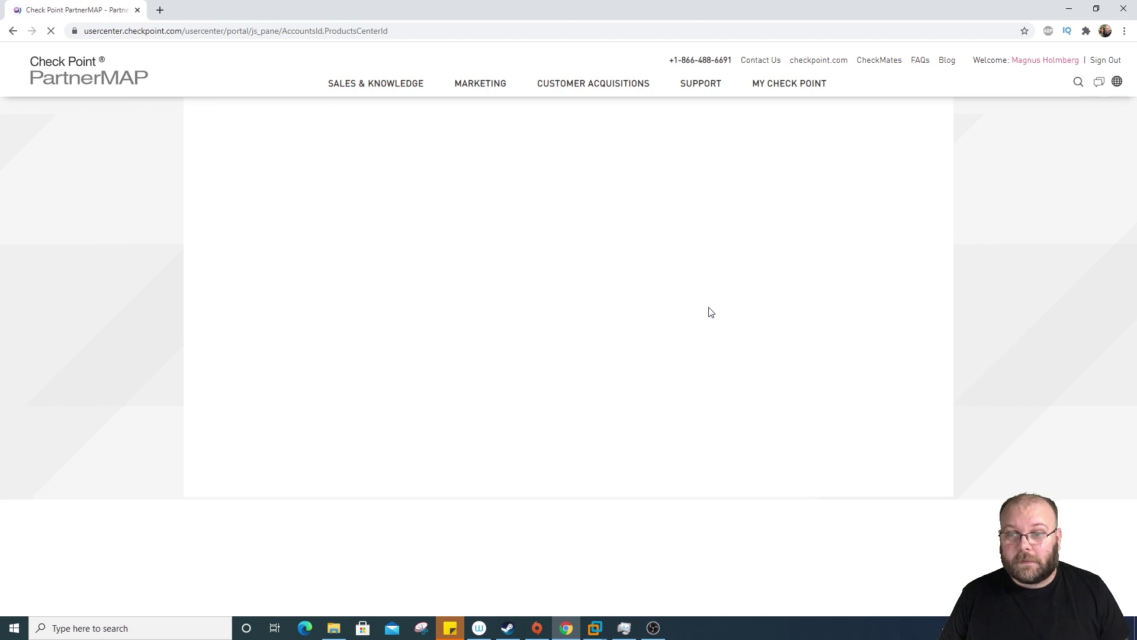
Step: Generate the second evaluation licence for 192.168.1.200 on HP hardware running Gaia
{"action": "left_click", "coordinate": [421, 296]}
{"action": "left_click", "coordinate": [422, 318]}
{"action": "left_click", "coordinate": [421, 323]}
{"action": "left_click", "coordinate": [399, 425]}
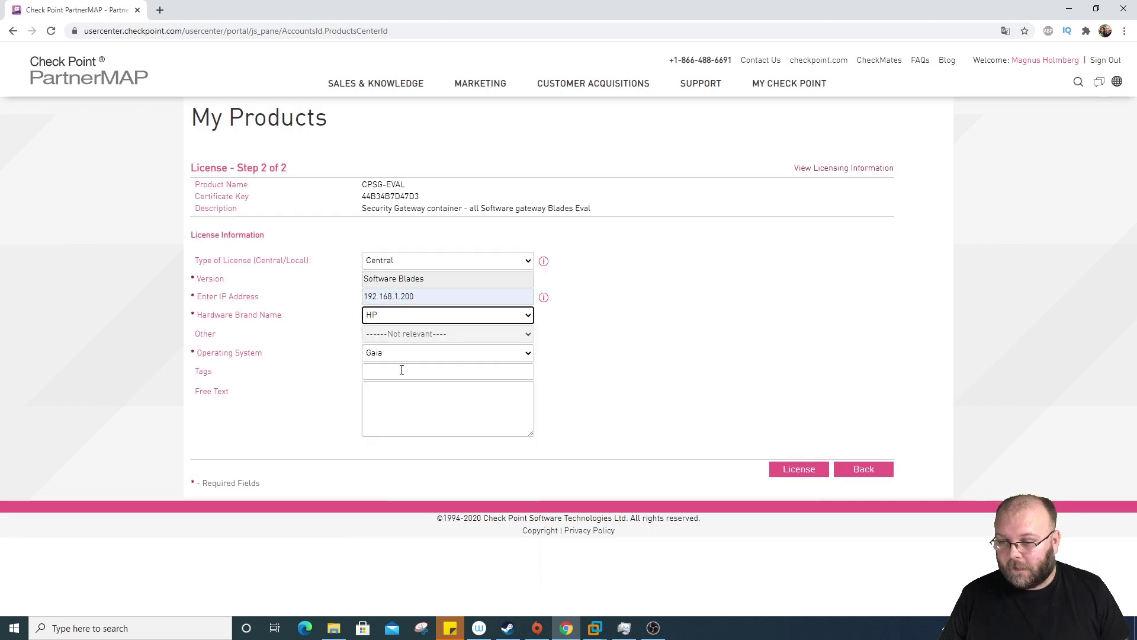
{"action": "left_click", "coordinate": [415, 353]}
{"action": "left_click", "coordinate": [489, 354]}
{"action": "left_click", "coordinate": [792, 472]}
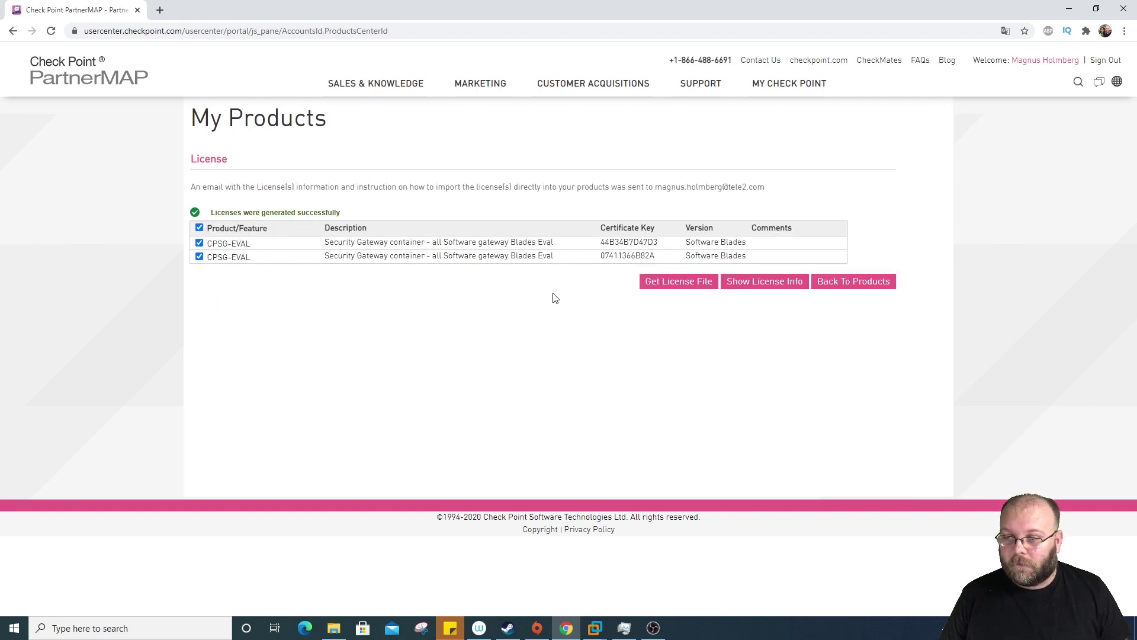
Step: Download the first CPSG-EVAL licence as a .lic file from the Get License page
{"action": "left_click", "coordinate": [670, 288]}
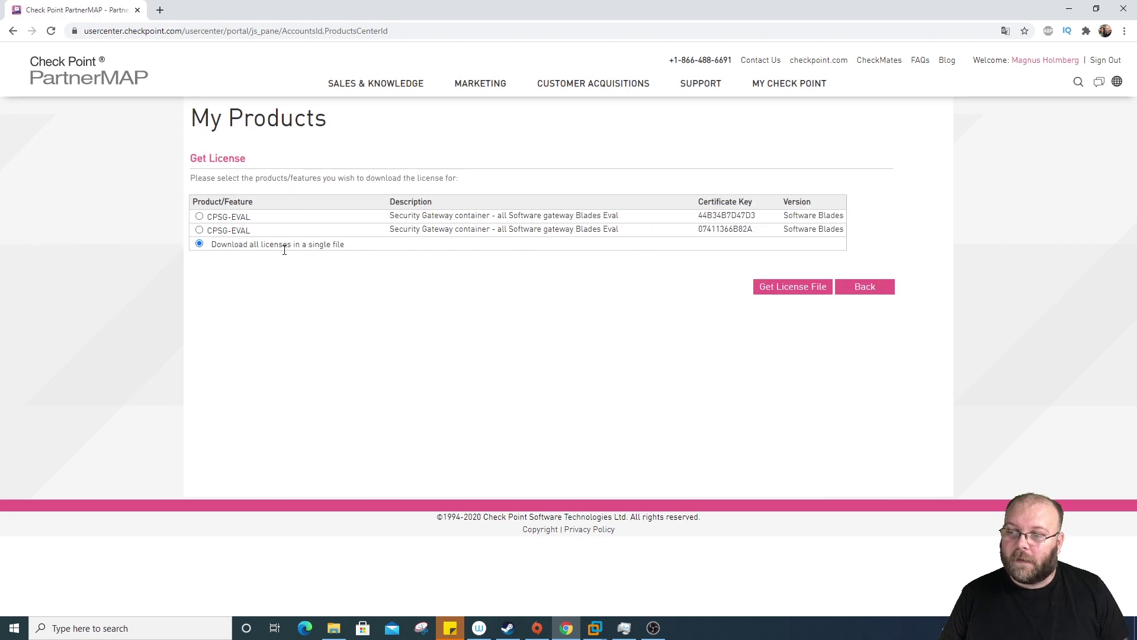
{"action": "left_click_drag", "start_coordinate": [217, 247], "coordinate": [362, 252]}
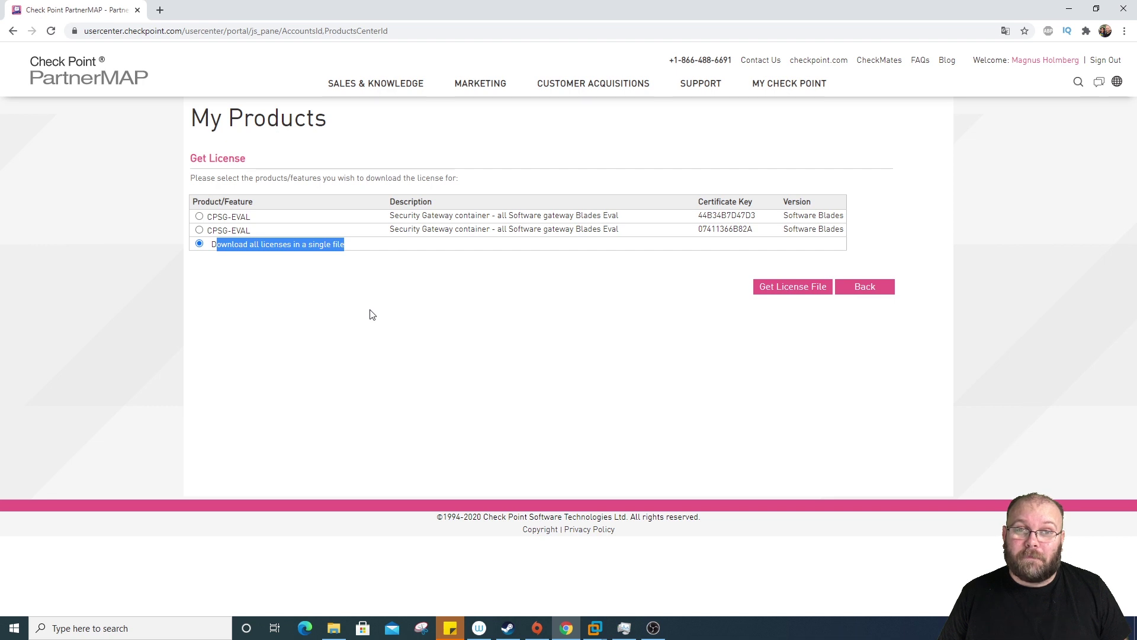
{"action": "left_click", "coordinate": [373, 315]}
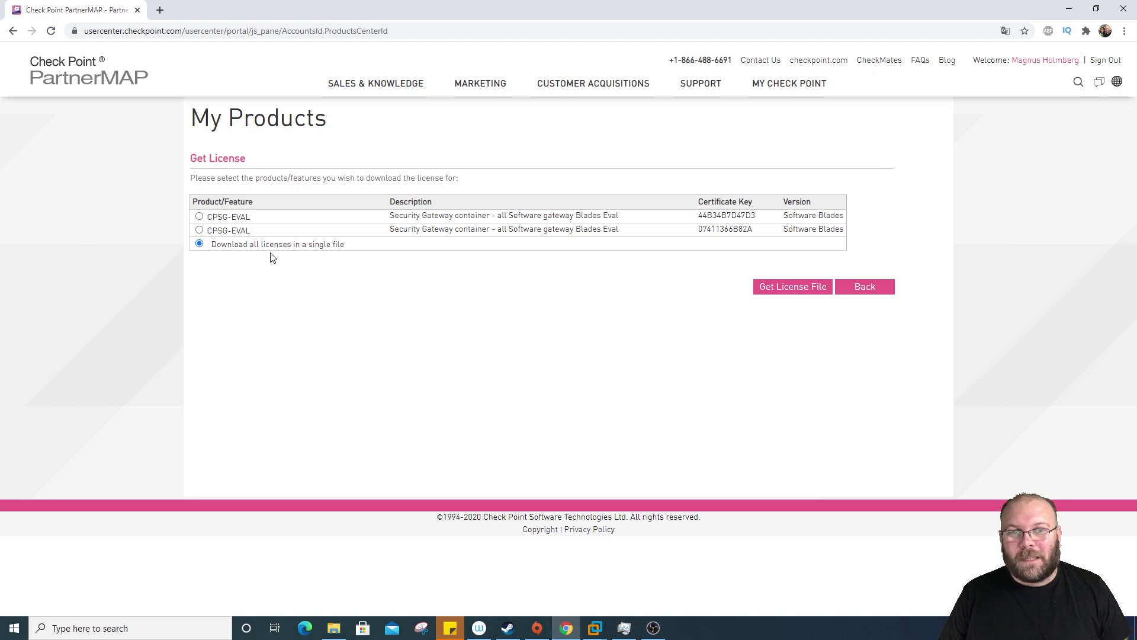
{"action": "left_click", "coordinate": [200, 216]}
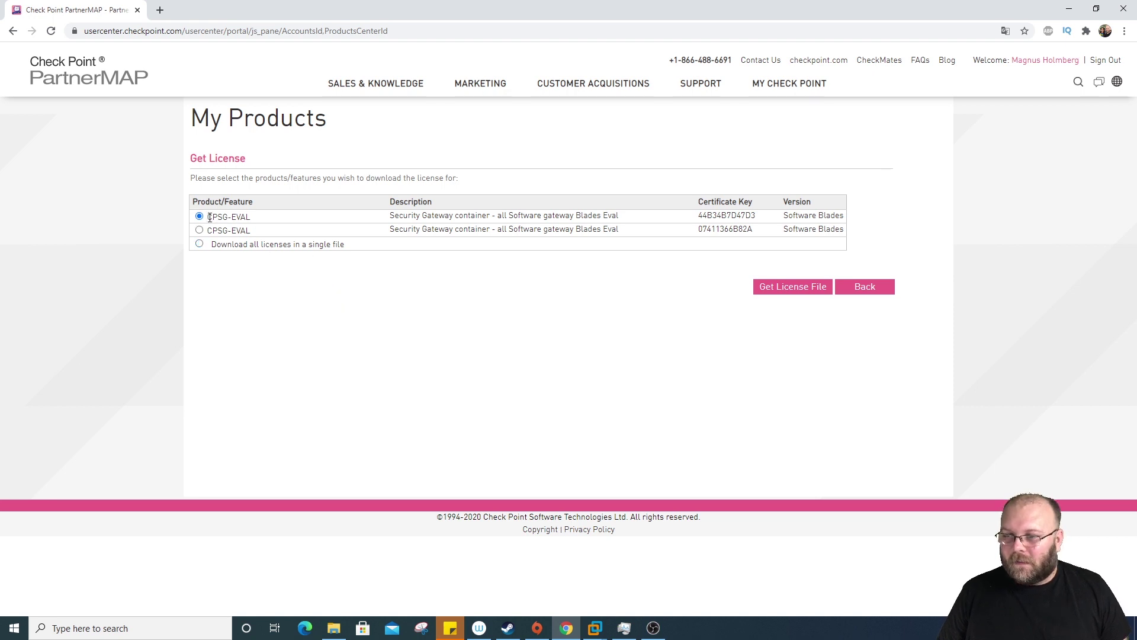
{"action": "left_click", "coordinate": [770, 293]}
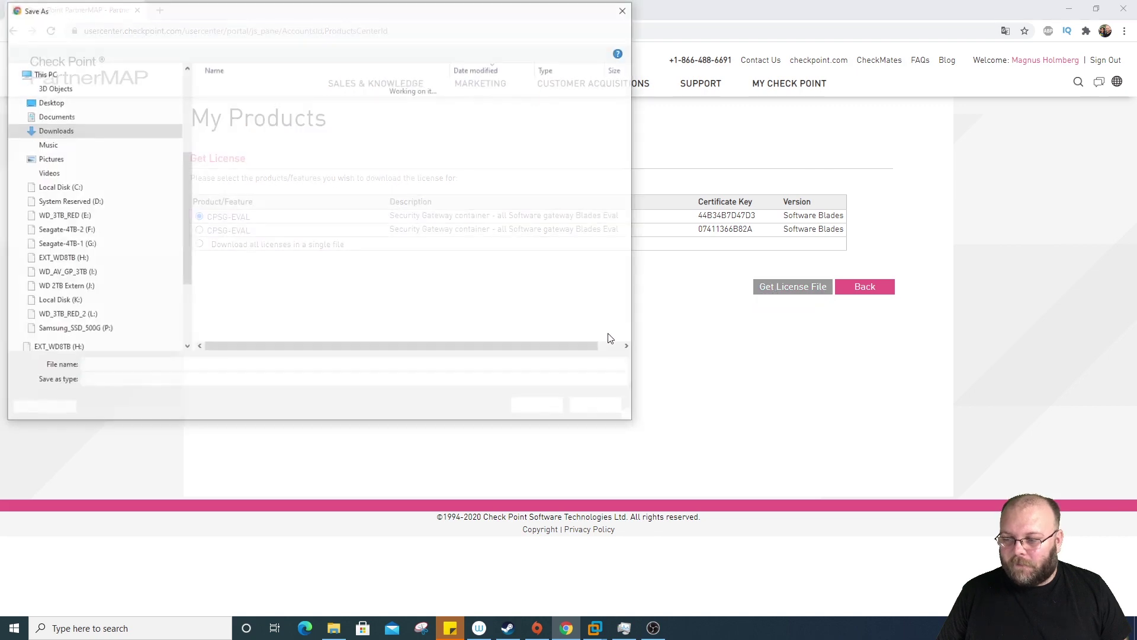
{"action": "left_click", "coordinate": [539, 407]}
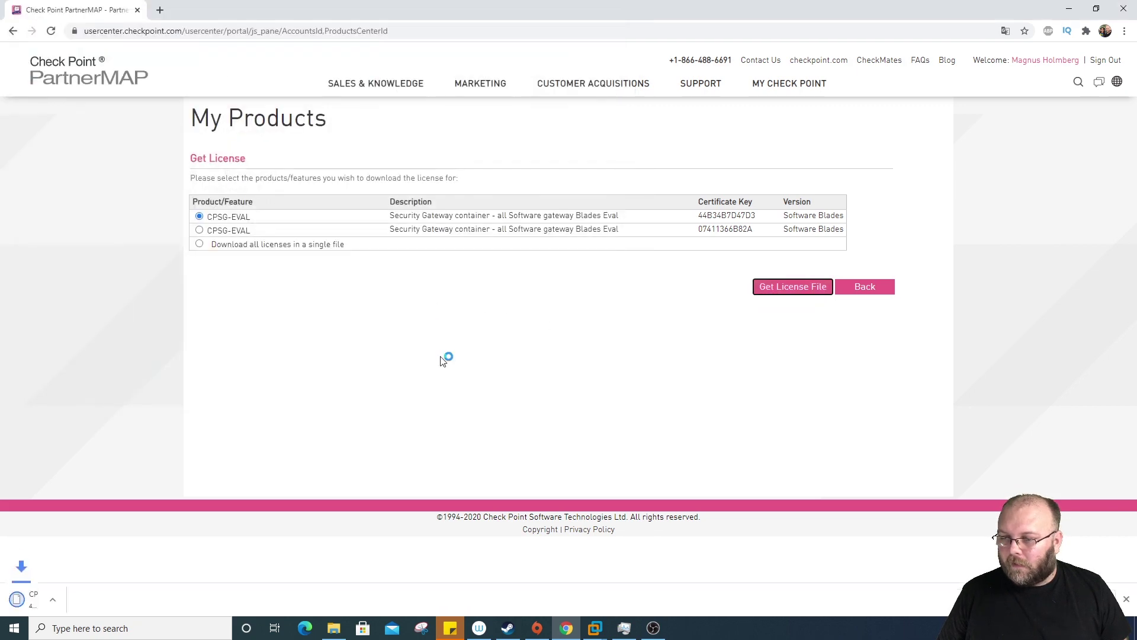
Step: Download the second CPSG-EVAL licence as its own .lic file
{"action": "left_click", "coordinate": [200, 231]}
{"action": "left_click", "coordinate": [794, 287]}
{"action": "left_click", "coordinate": [560, 408]}
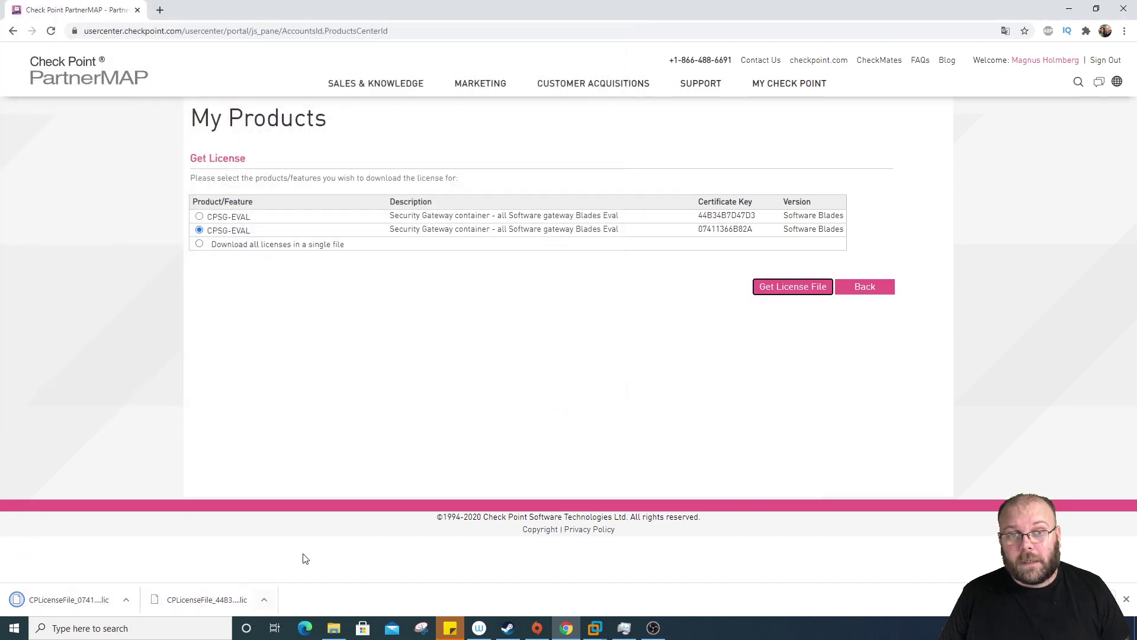
{"action": "left_click", "coordinate": [523, 415]}
Step: Back in SmartConsole, check cpmgmt's licences and reselect cp_gw1
{"action": "mouse_move", "coordinate": [594, 628]}
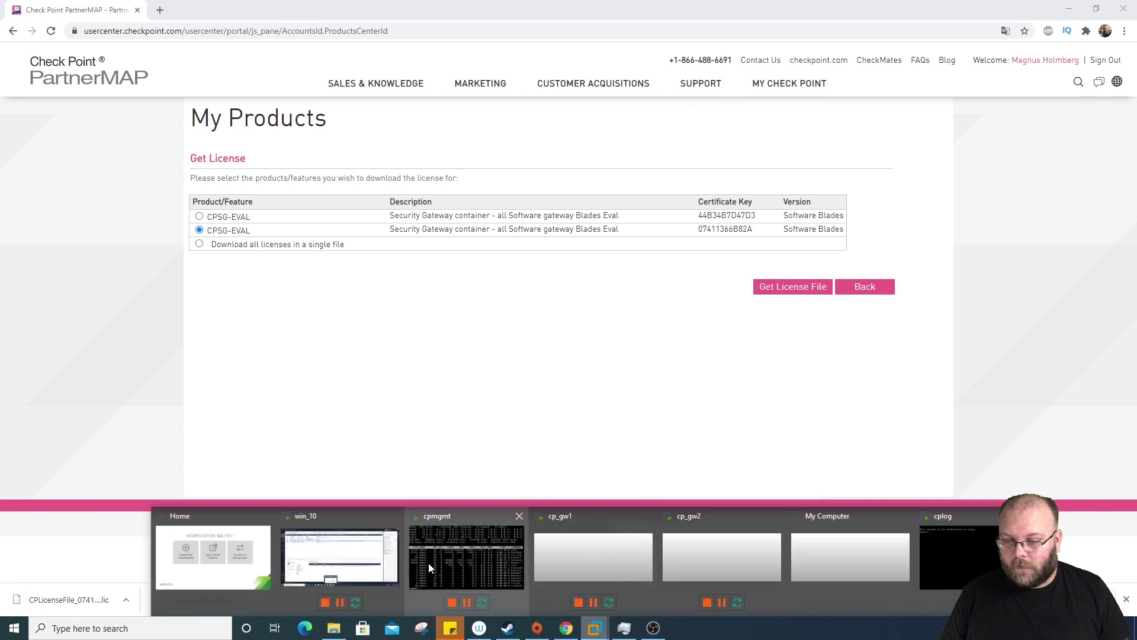
{"action": "left_click", "coordinate": [395, 548]}
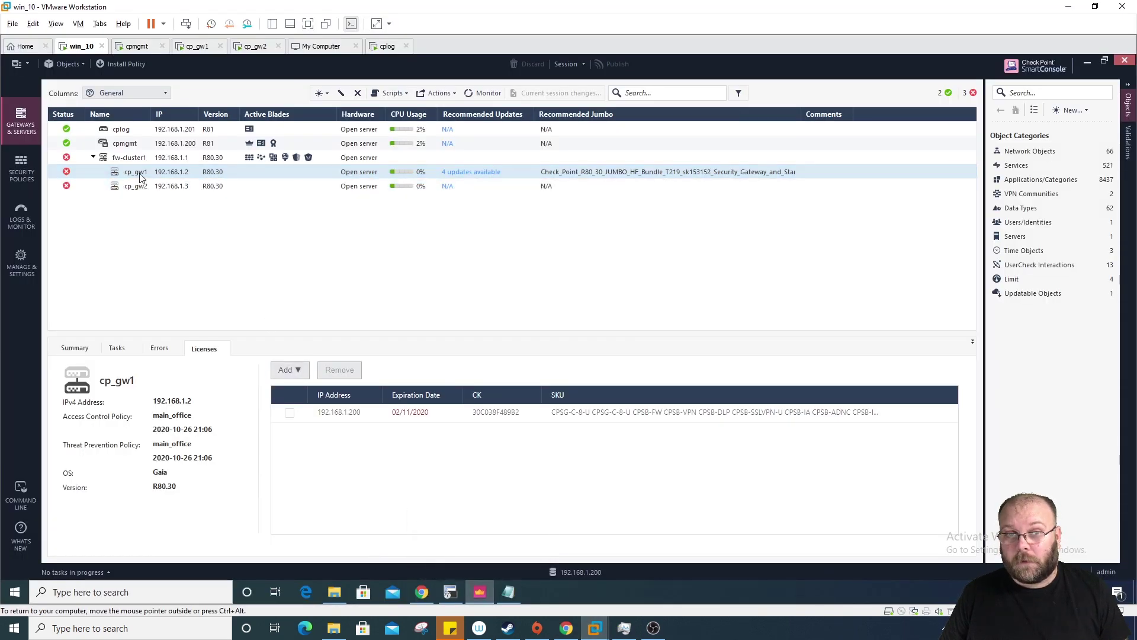
{"action": "left_click", "coordinate": [293, 370]}
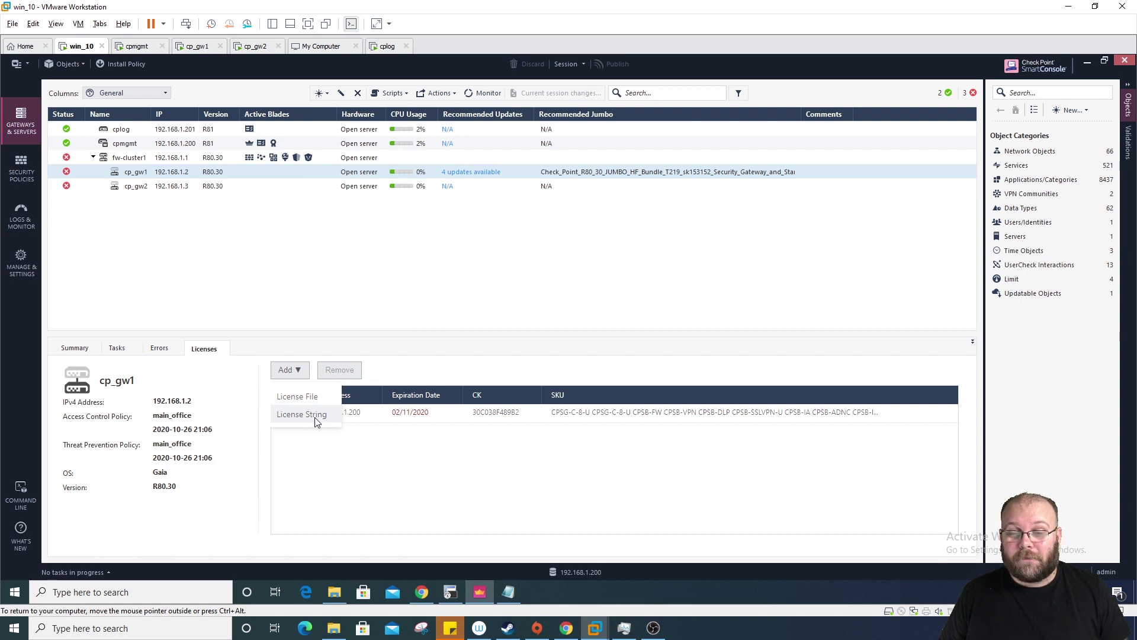
{"action": "left_click", "coordinate": [141, 147]}
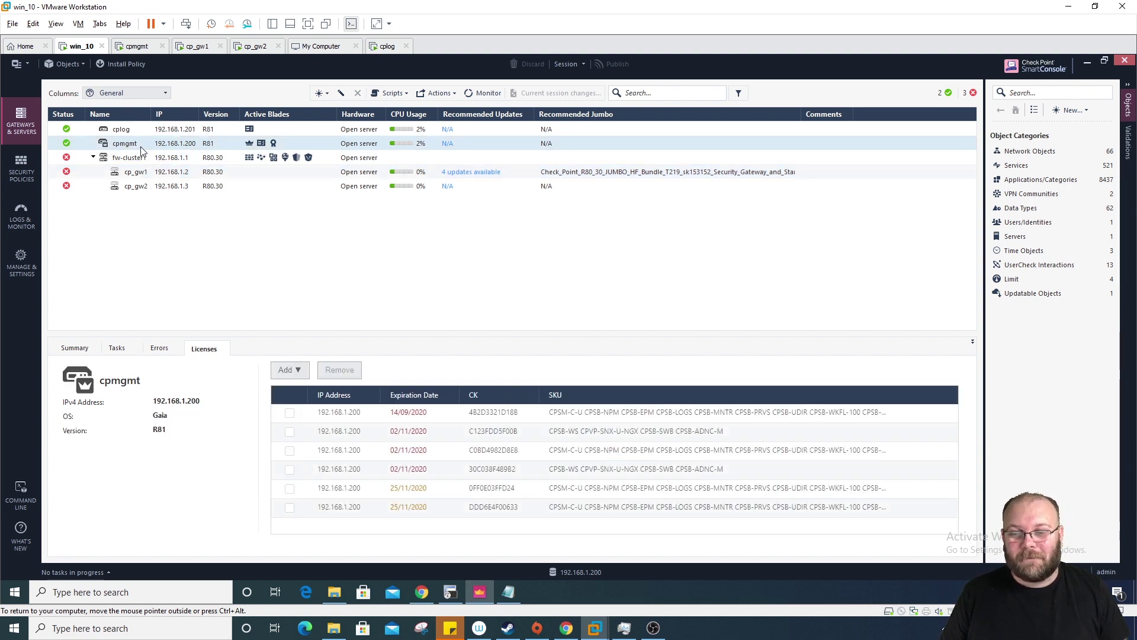
{"action": "left_click", "coordinate": [146, 172]}
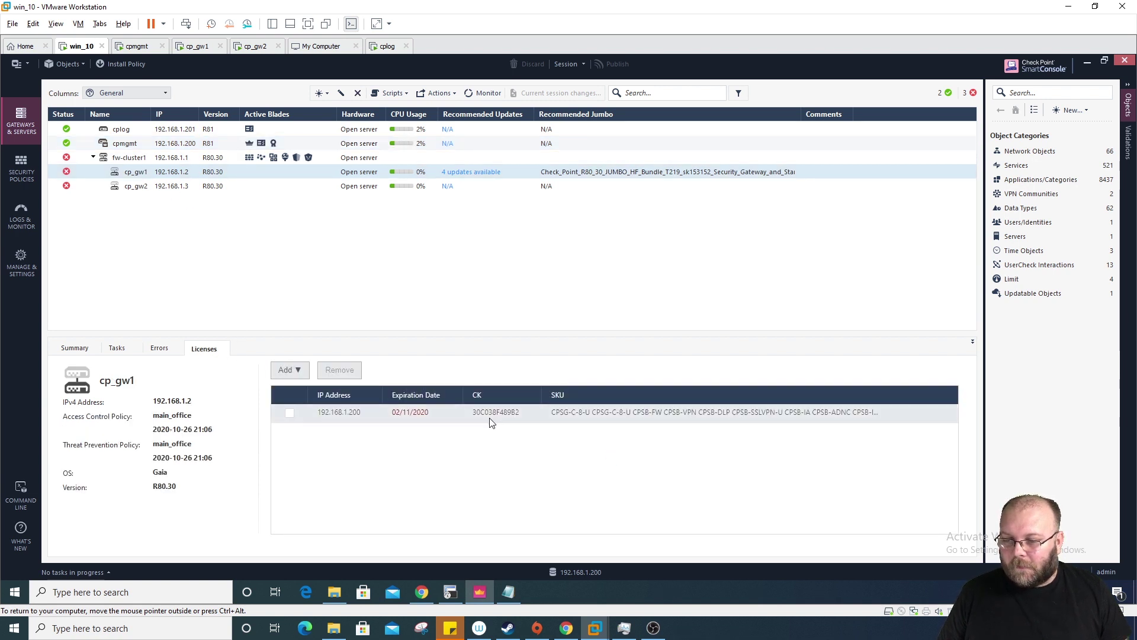
Step: Import CPLicenseFile_44B34B7D47D3_CPSG-EVAL.lic onto cp_gw1 as a licence file
{"action": "left_click", "coordinate": [300, 368]}
{"action": "left_click", "coordinate": [305, 396]}
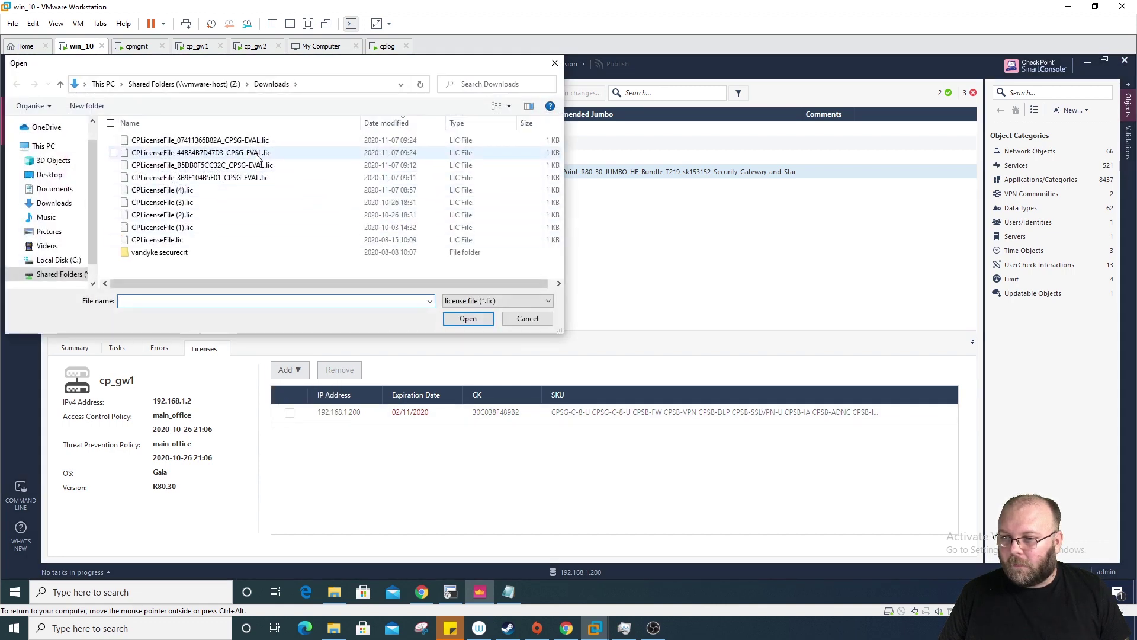
{"action": "left_click", "coordinate": [257, 155]}
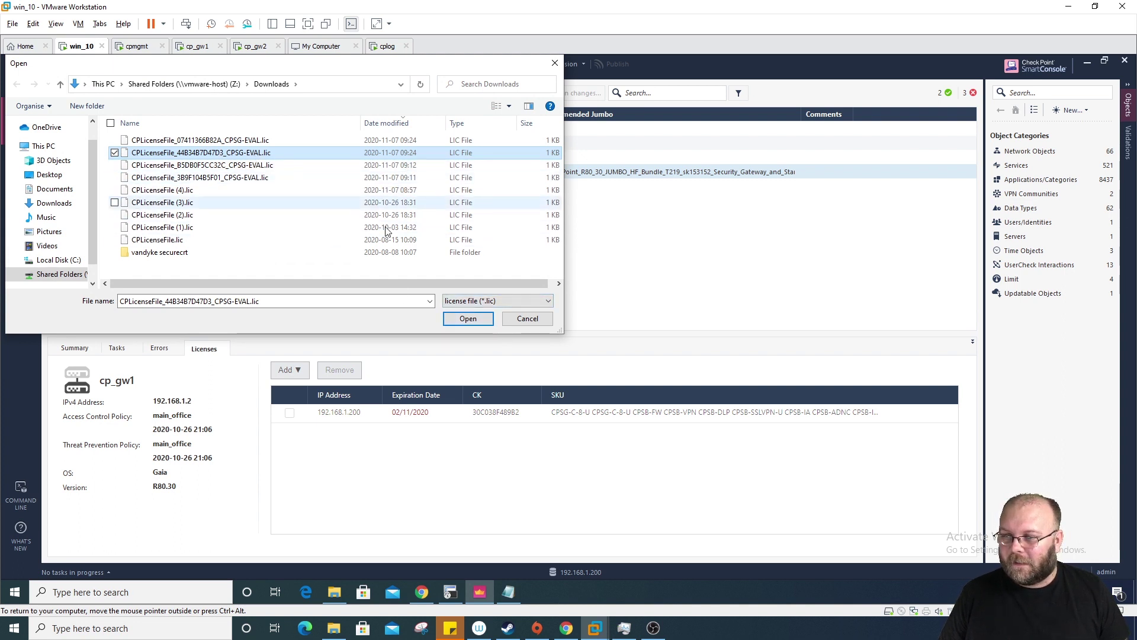
{"action": "left_click", "coordinate": [467, 318]}
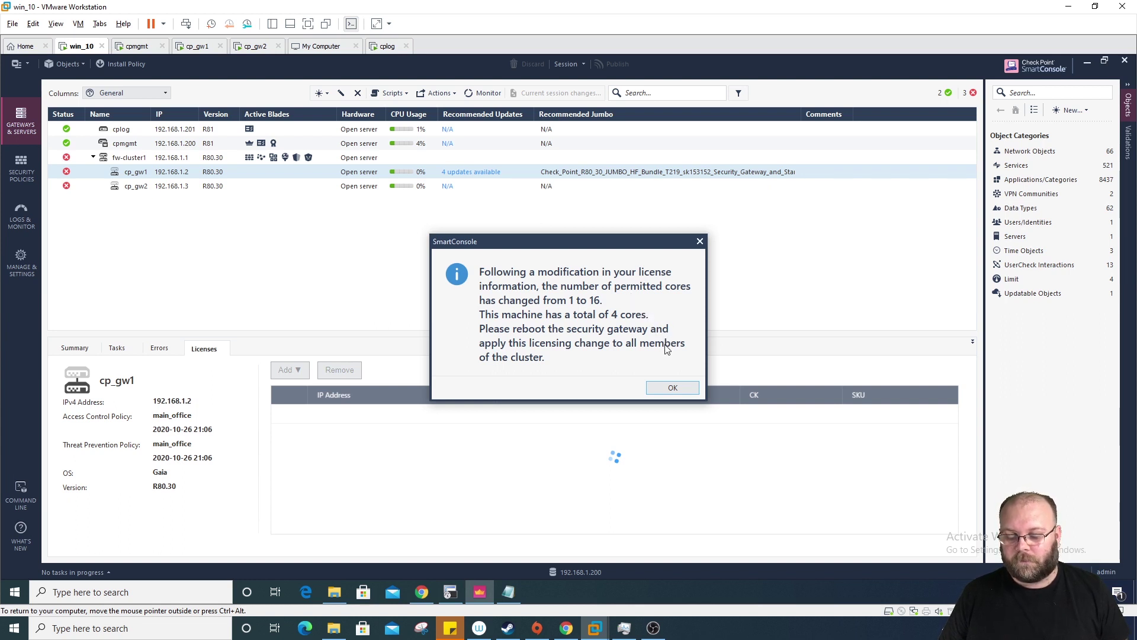
Step: Dismiss the permitted-cores notice and view cp_gw2's licence expiring 02/11/2020
{"action": "left_click", "coordinate": [669, 388]}
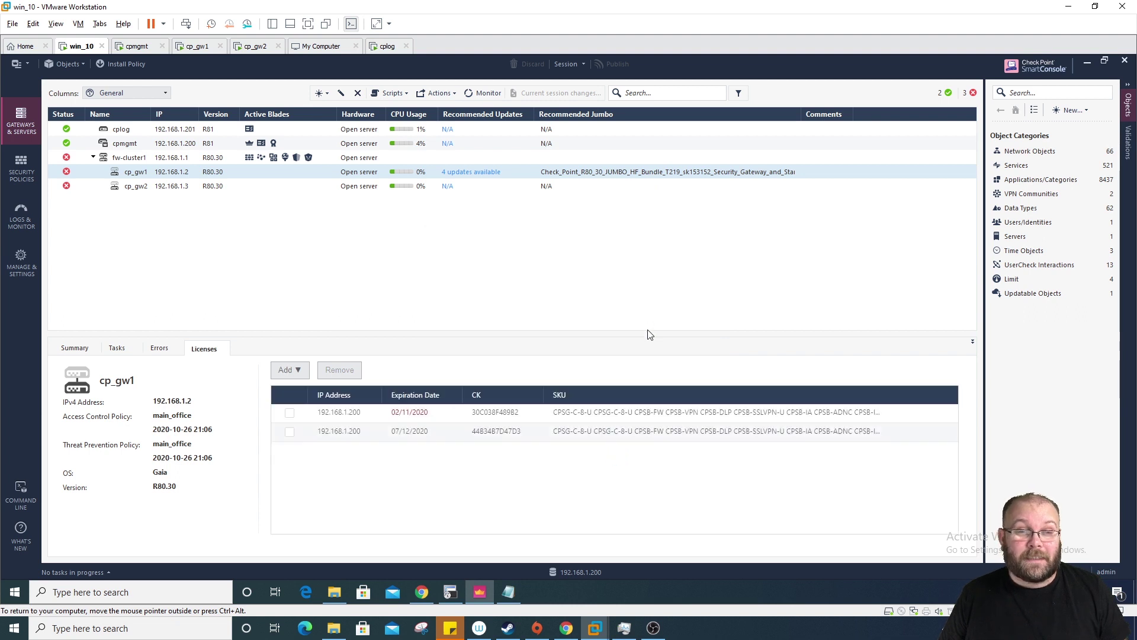
{"action": "left_click", "coordinate": [137, 188]}
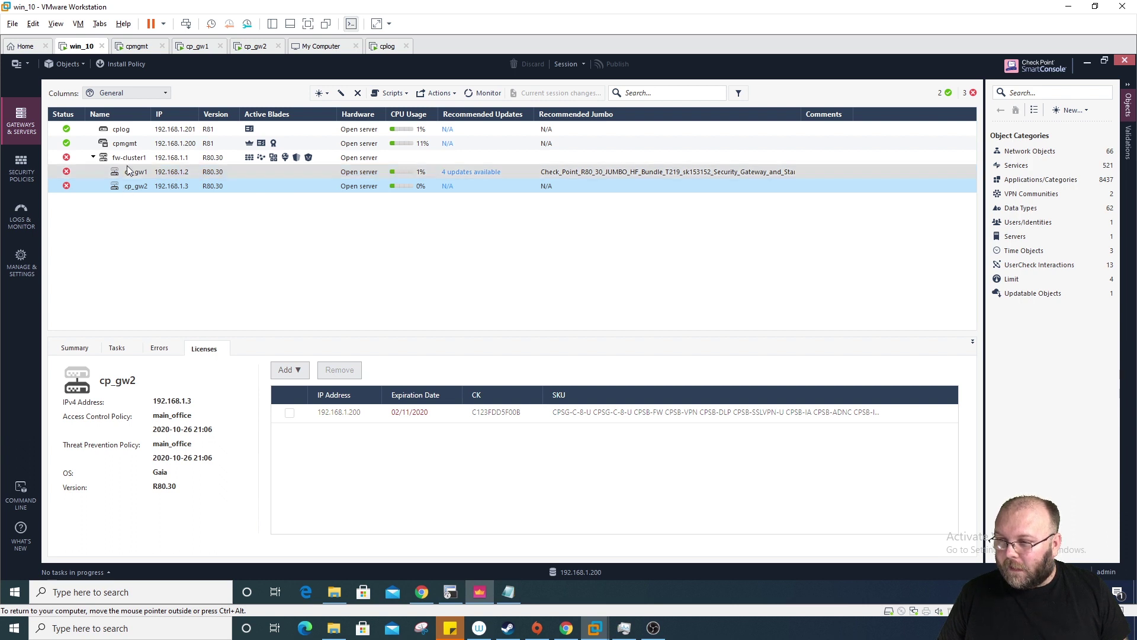
Step: Switch the gateway list to the Licenses column set, then close cp_gw2's properties unchanged
{"action": "left_click", "coordinate": [126, 92]}
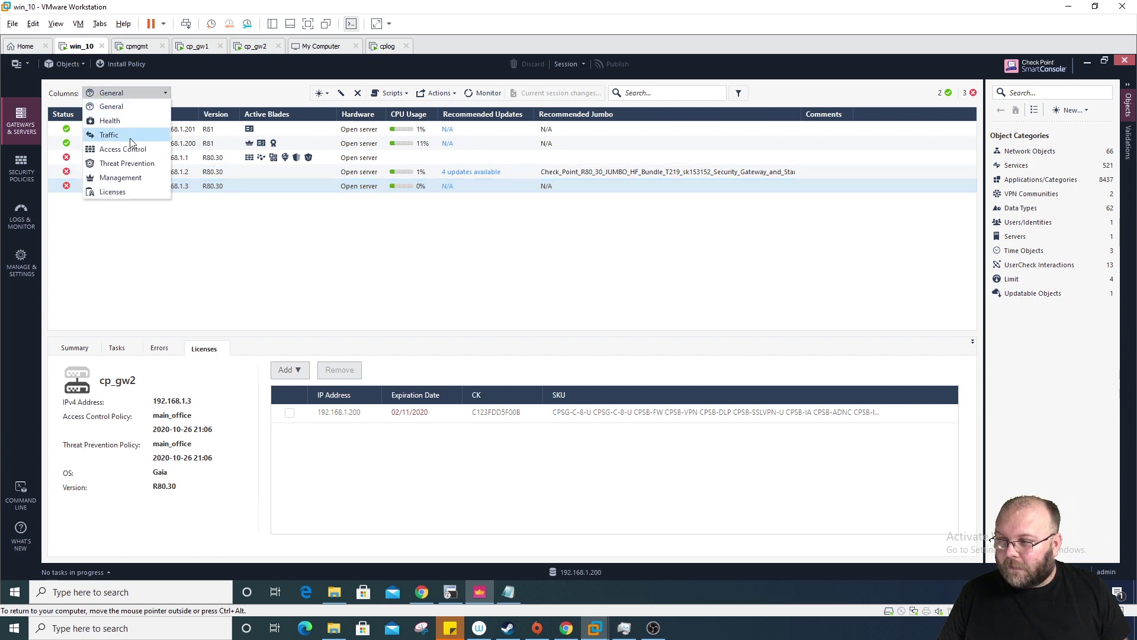
{"action": "left_click", "coordinate": [120, 190]}
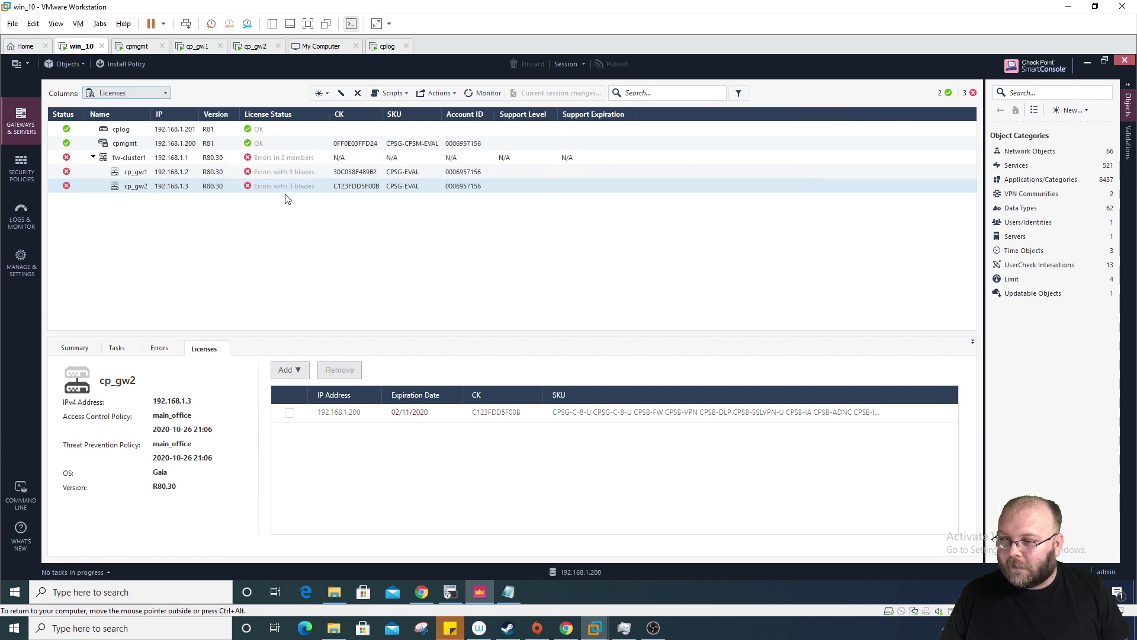
{"action": "left_click", "coordinate": [290, 192]}
{"action": "double_click", "coordinate": [316, 194]}
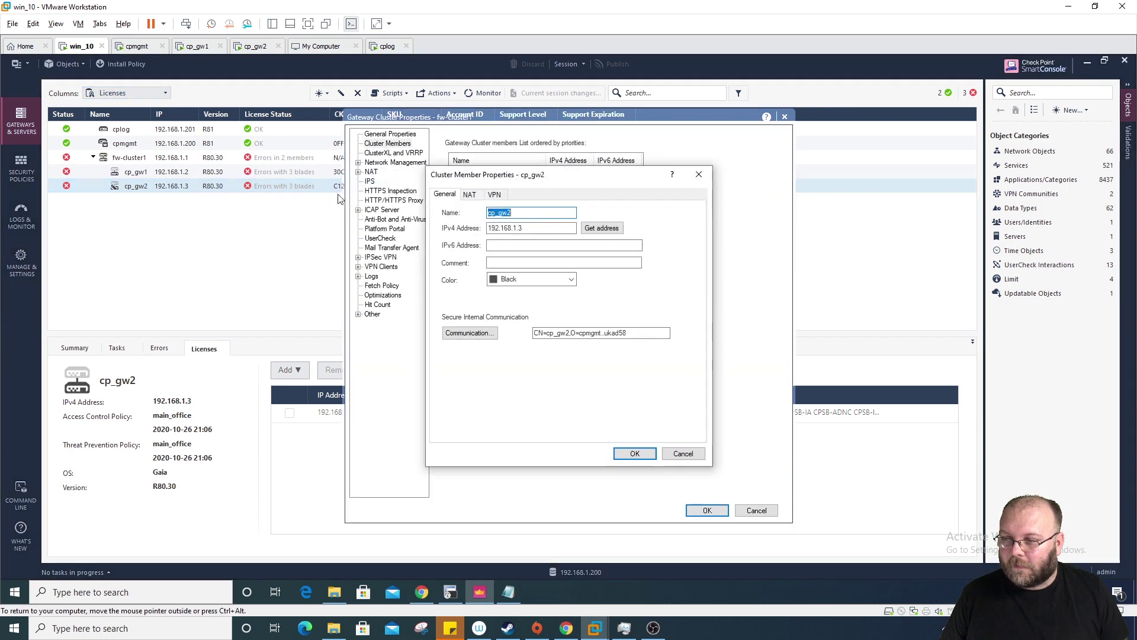
{"action": "left_click", "coordinate": [698, 176]}
{"action": "left_click", "coordinate": [756, 510]}
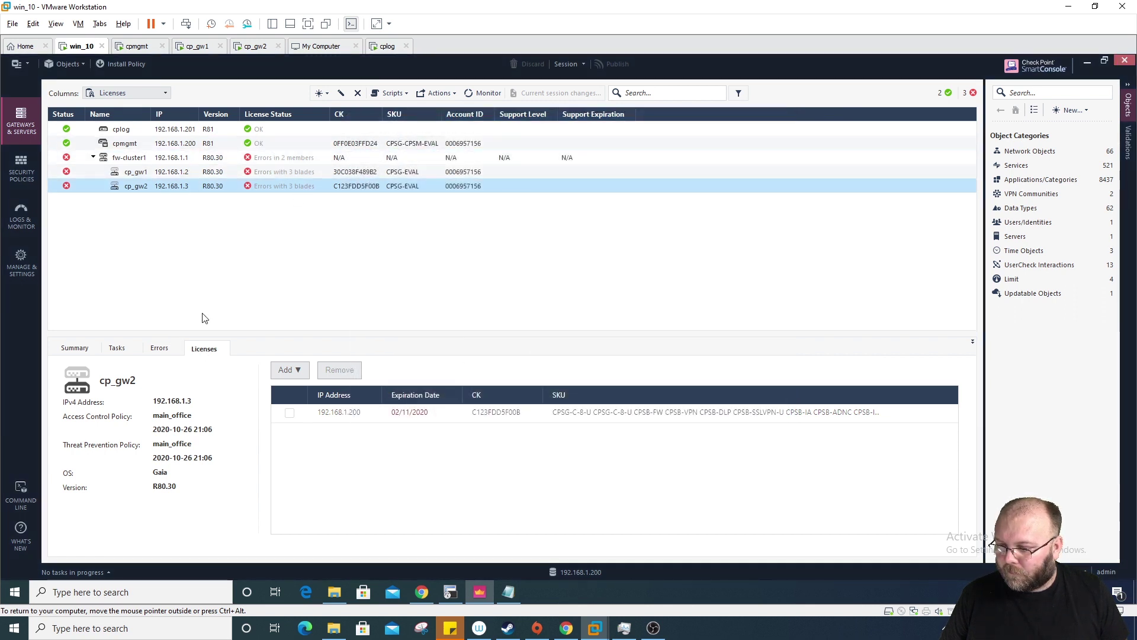
{"action": "right_click", "coordinate": [114, 191]}
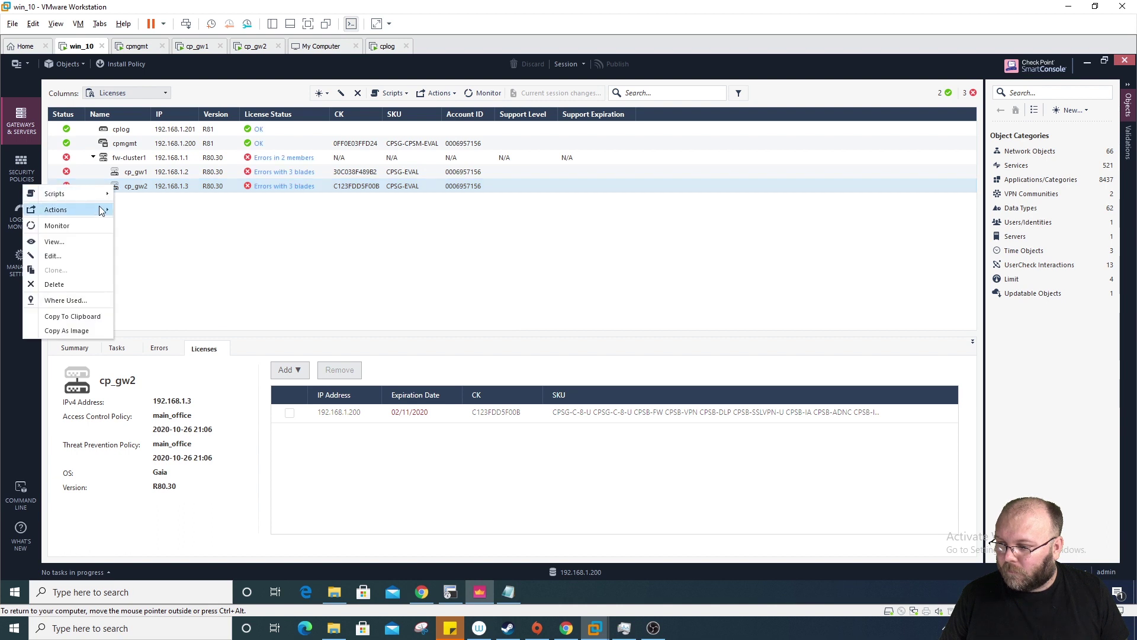
{"action": "left_click", "coordinate": [99, 226]}
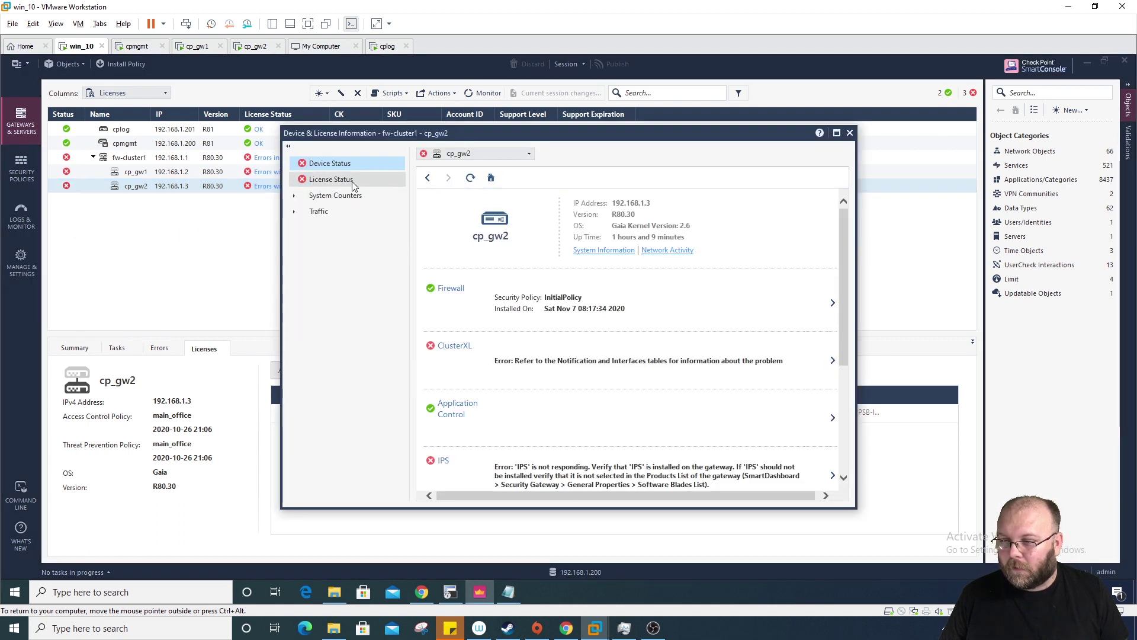
{"action": "left_click", "coordinate": [352, 180]}
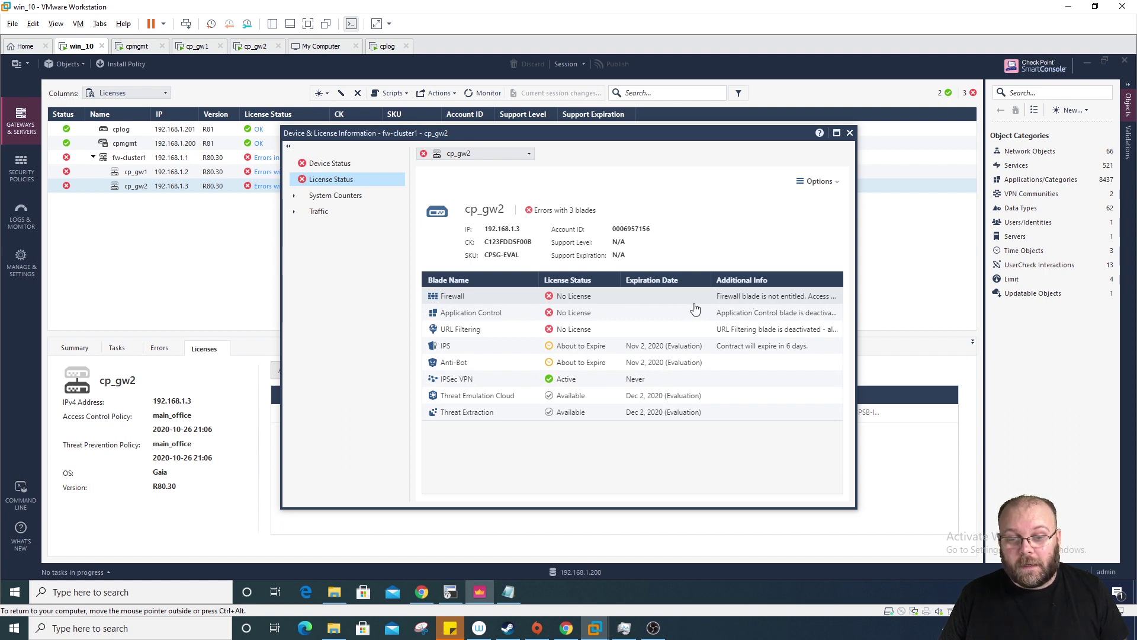
{"action": "left_click", "coordinate": [737, 302]}
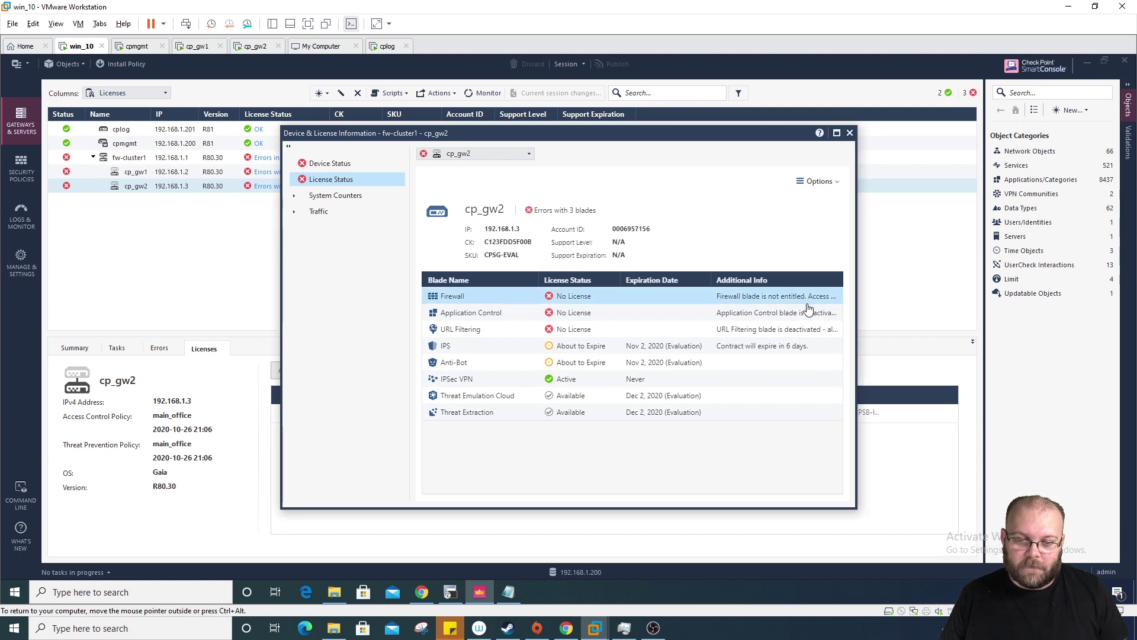
{"action": "left_click_drag", "start_coordinate": [856, 300], "coordinate": [1046, 299]}
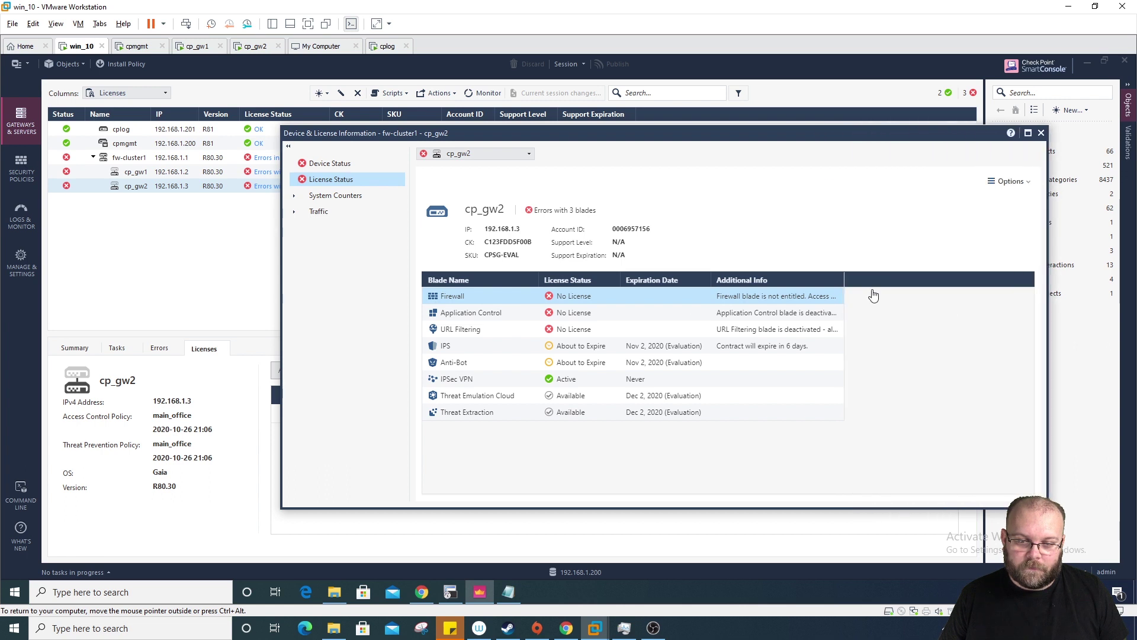
{"action": "left_click", "coordinate": [842, 281]}
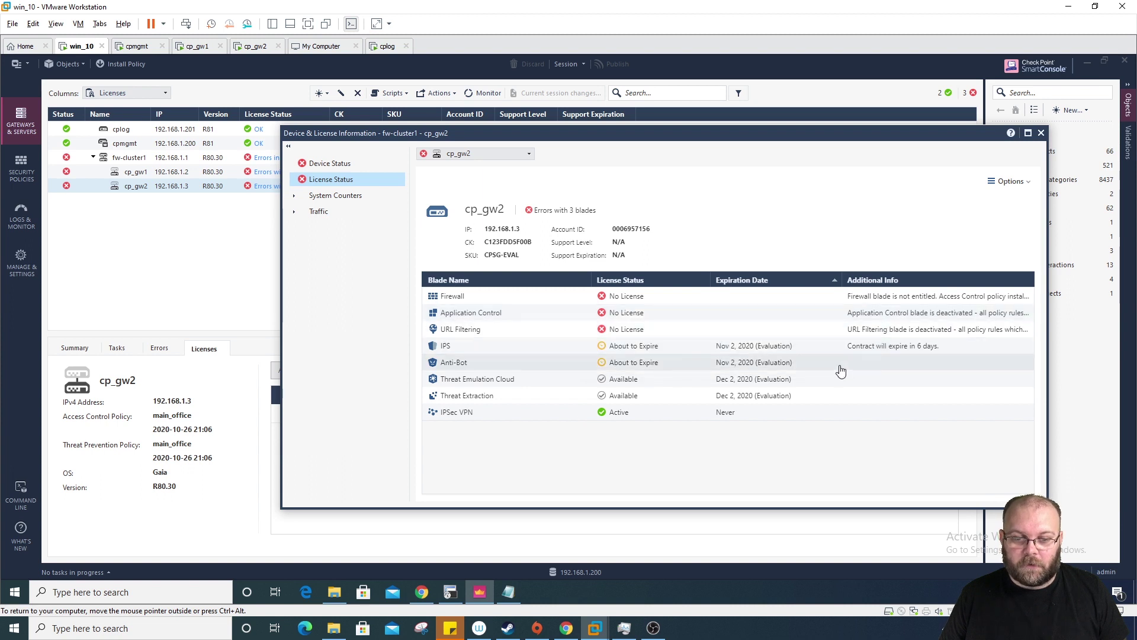
{"action": "left_click", "coordinate": [1041, 133]}
Step: Import CPLicenseFile_07411366B82A_CPSG-EVAL.lic onto cp_gw2 as a licence file
{"action": "left_click", "coordinate": [297, 368]}
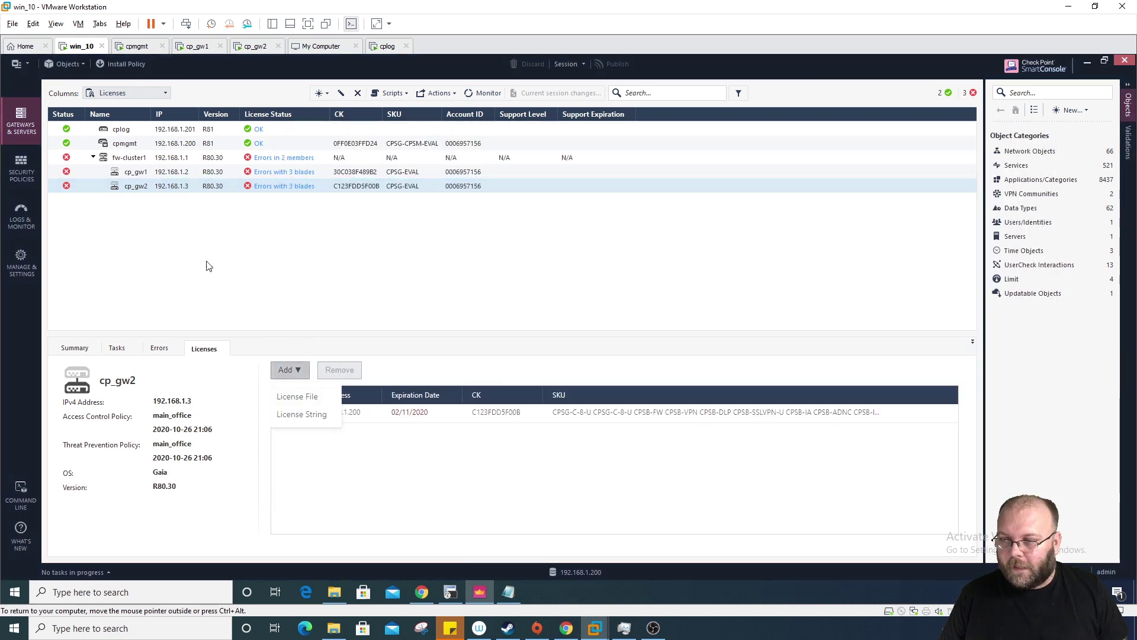
{"action": "left_click", "coordinate": [137, 173]}
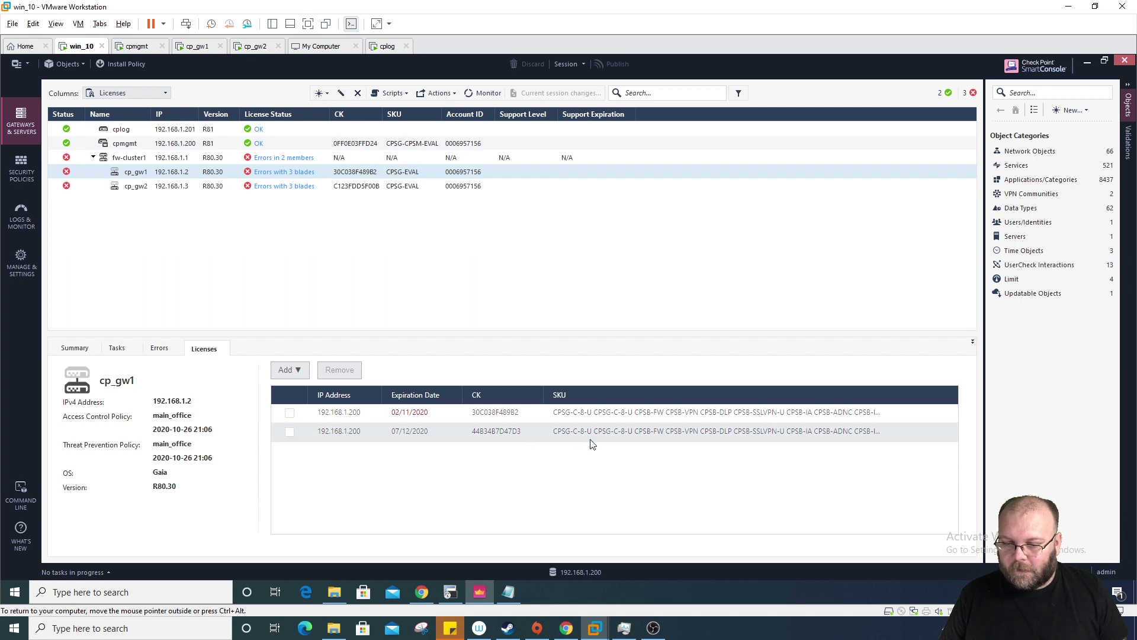
{"action": "left_click", "coordinate": [137, 187]}
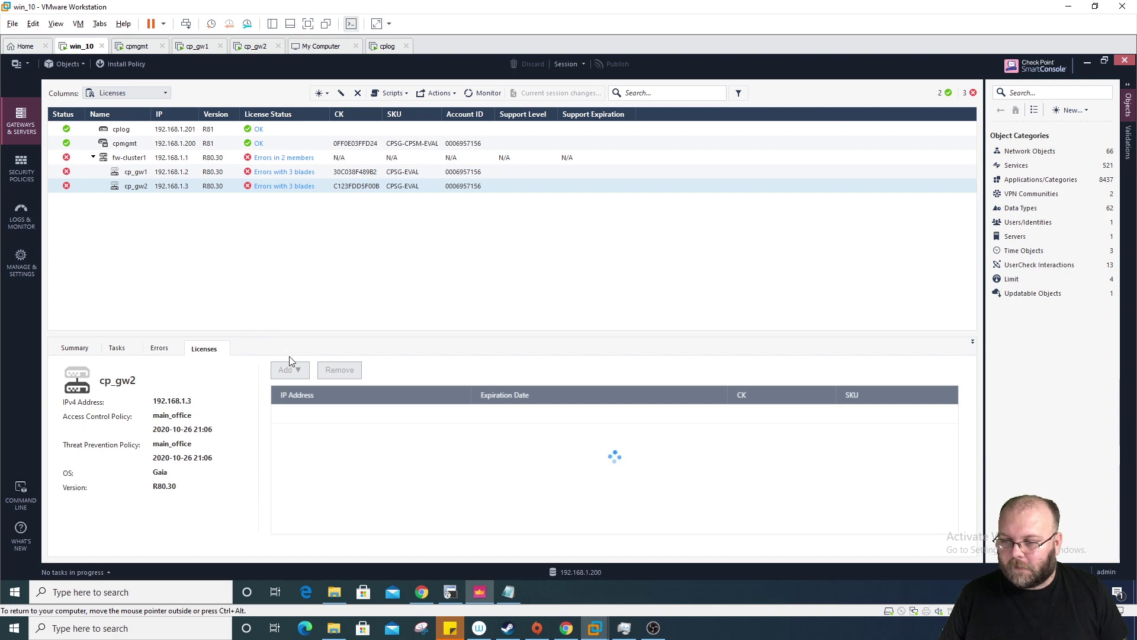
{"action": "left_click", "coordinate": [299, 371]}
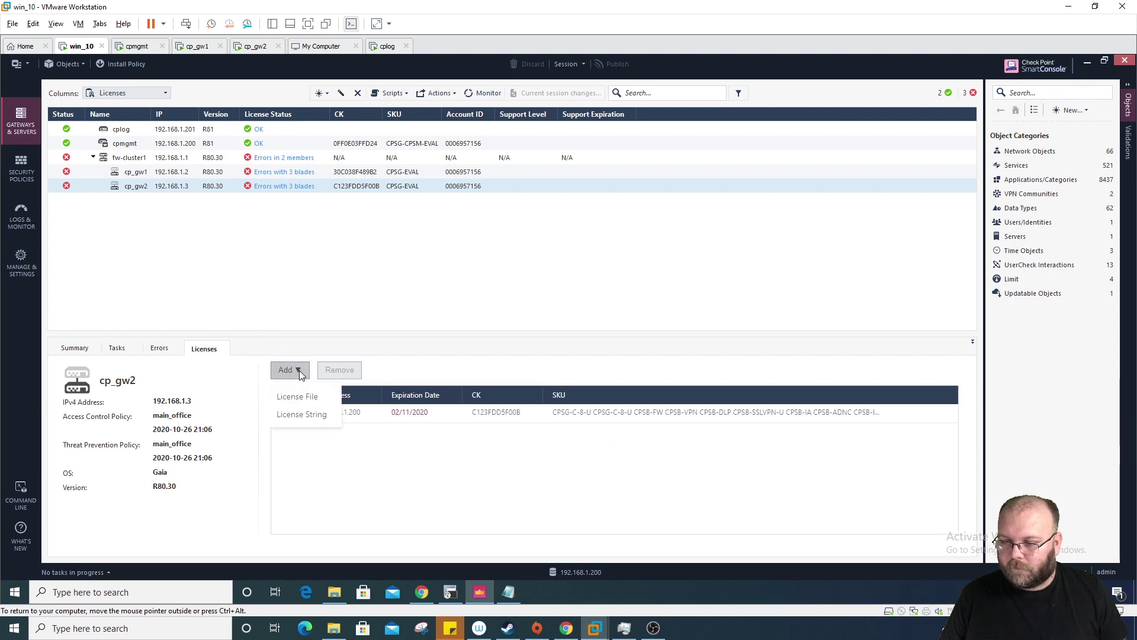
{"action": "left_click", "coordinate": [308, 398]}
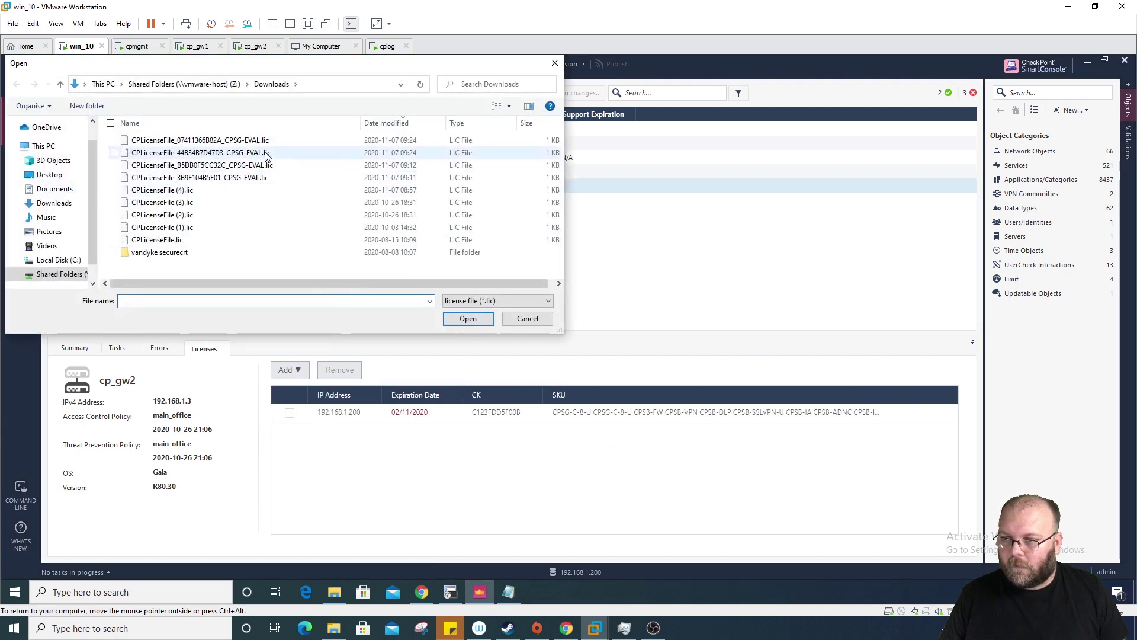
{"action": "left_click", "coordinate": [268, 141]}
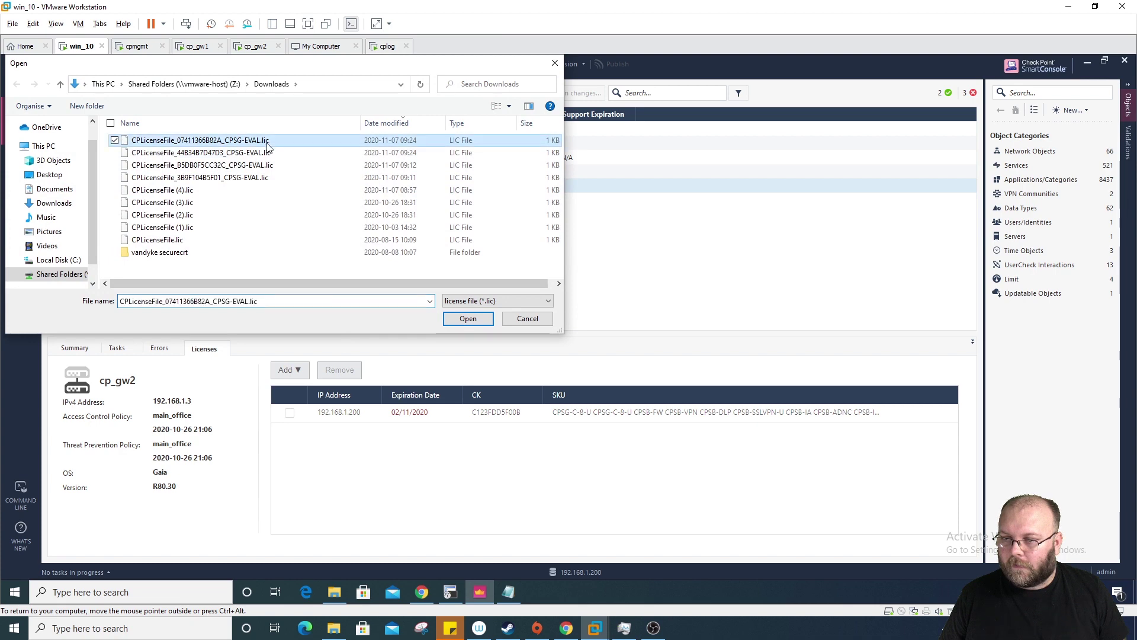
{"action": "left_click", "coordinate": [468, 320]}
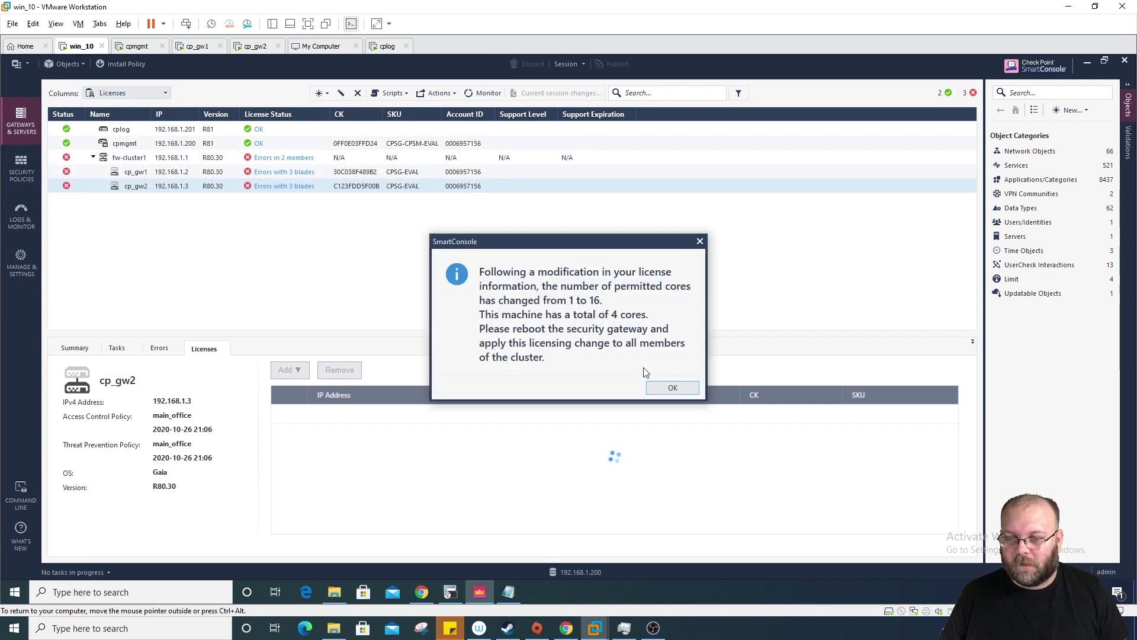
Step: Dismiss the cores notice and remove cp_gw2's old 02/11/2020 licence
{"action": "left_click", "coordinate": [677, 388]}
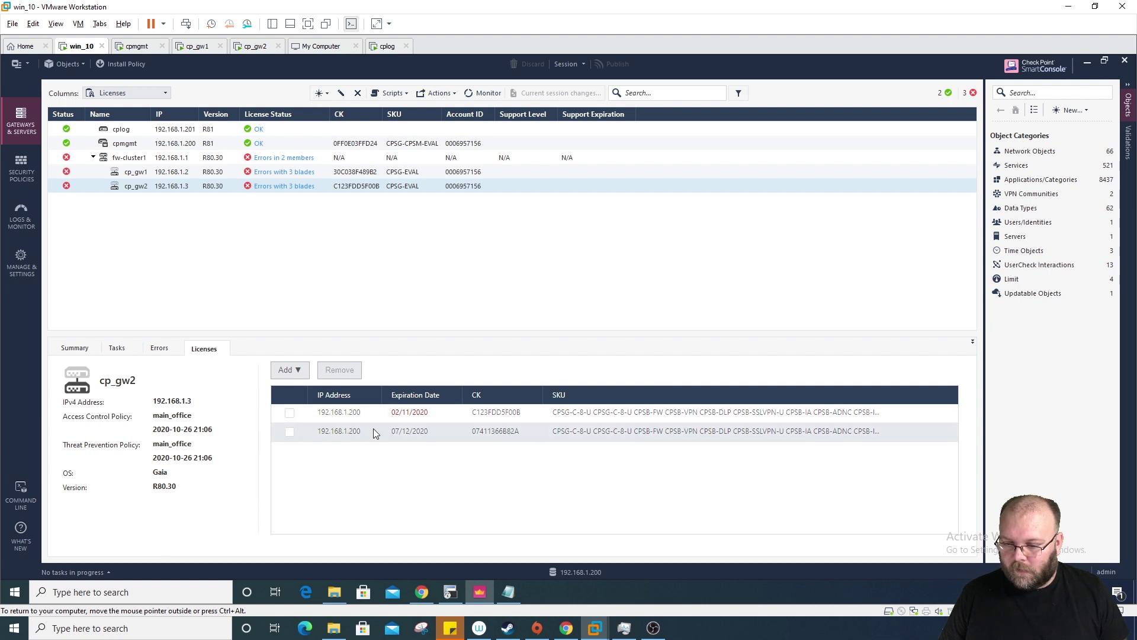
{"action": "left_click", "coordinate": [290, 413]}
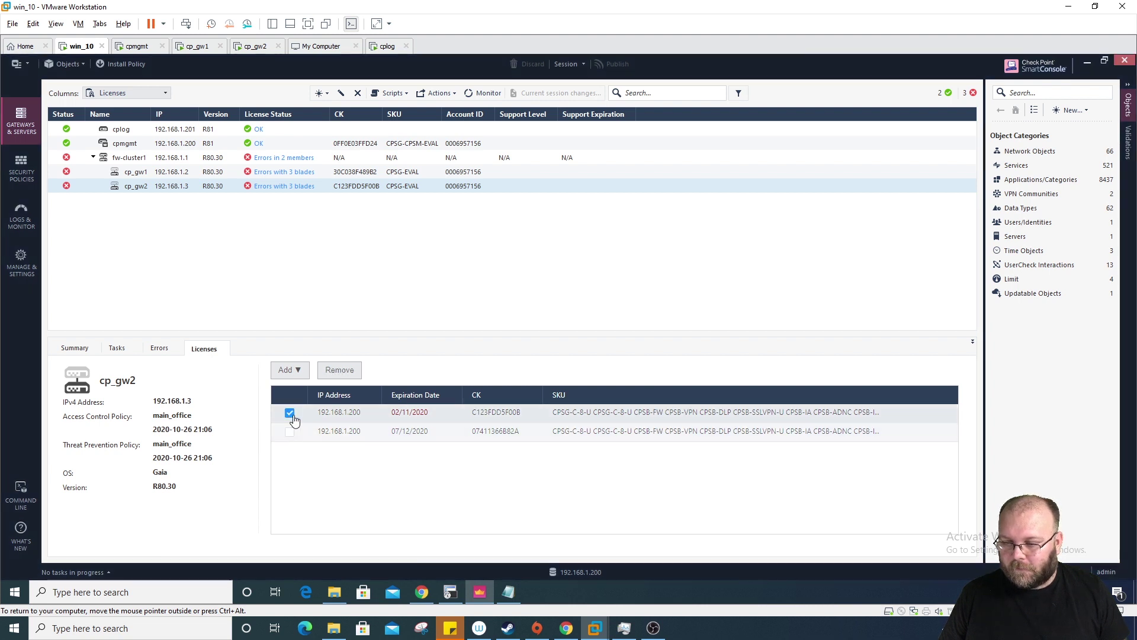
{"action": "left_click", "coordinate": [346, 372]}
{"action": "left_click", "coordinate": [602, 357]}
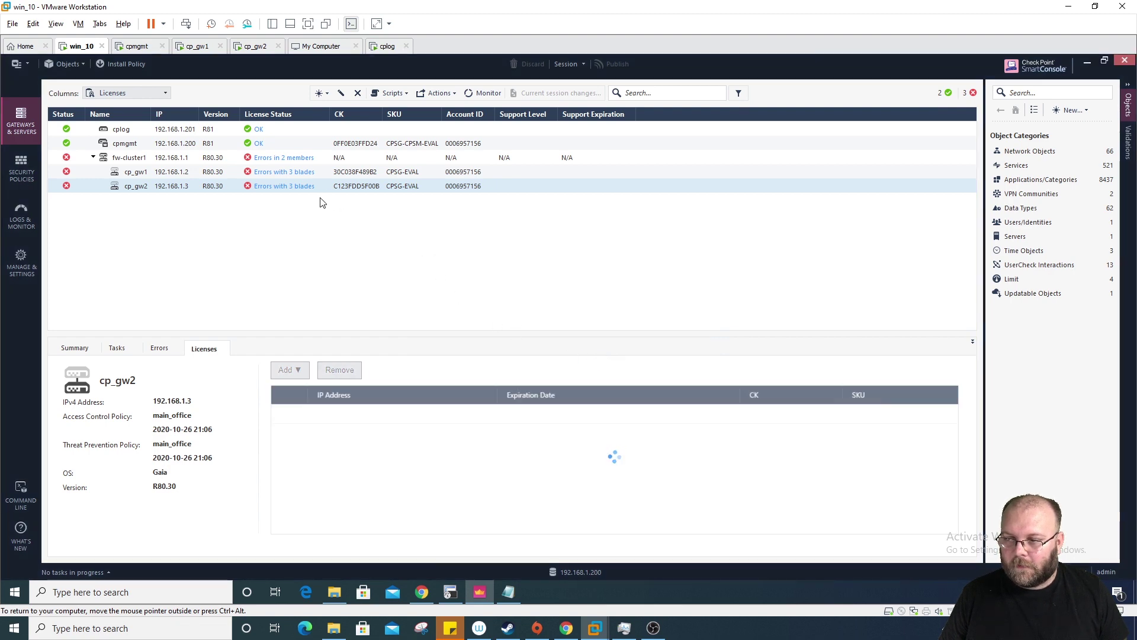
Step: Remove cp_gw1's licence expiring 02/11/2020, keeping the 07/12/2020 one
{"action": "left_click", "coordinate": [189, 173]}
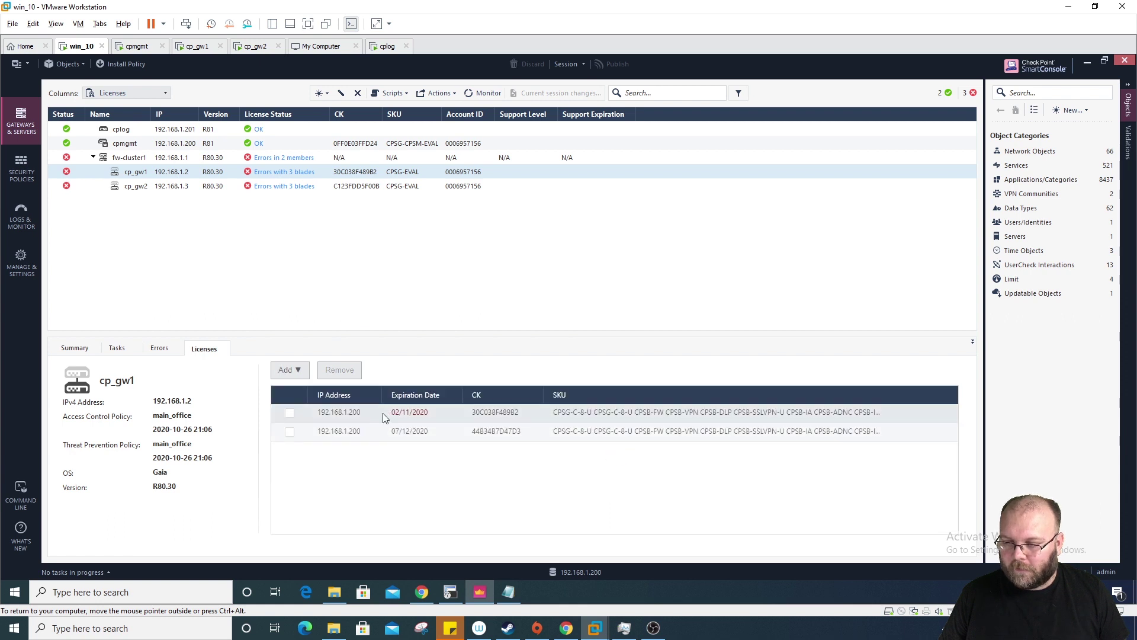
{"action": "left_click", "coordinate": [289, 413]}
{"action": "left_click", "coordinate": [343, 371]}
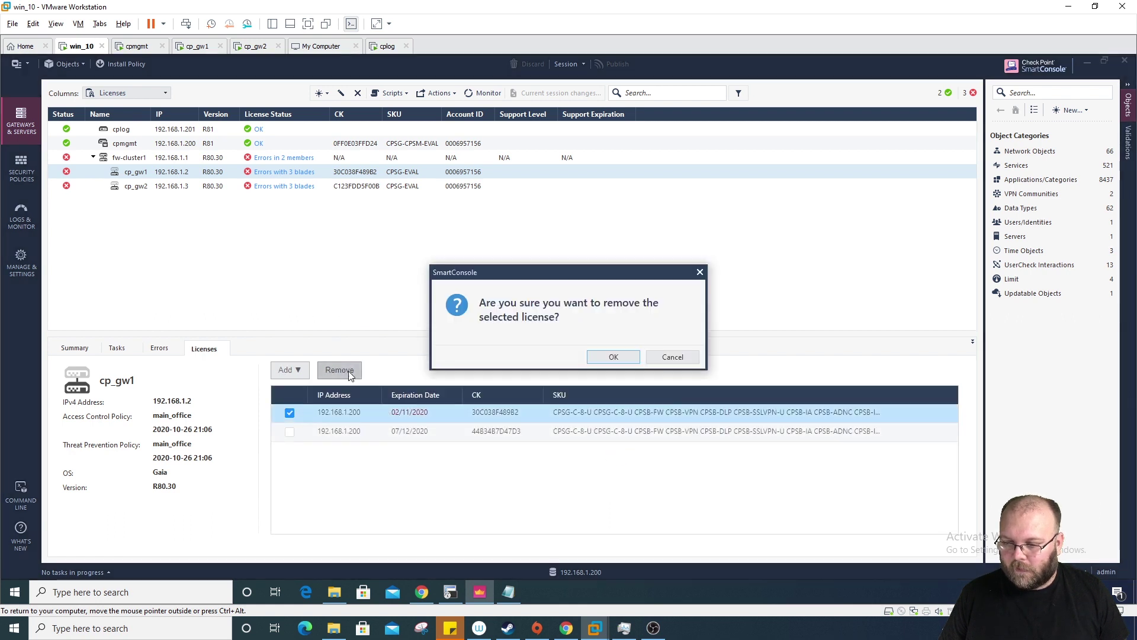
{"action": "left_click", "coordinate": [605, 358]}
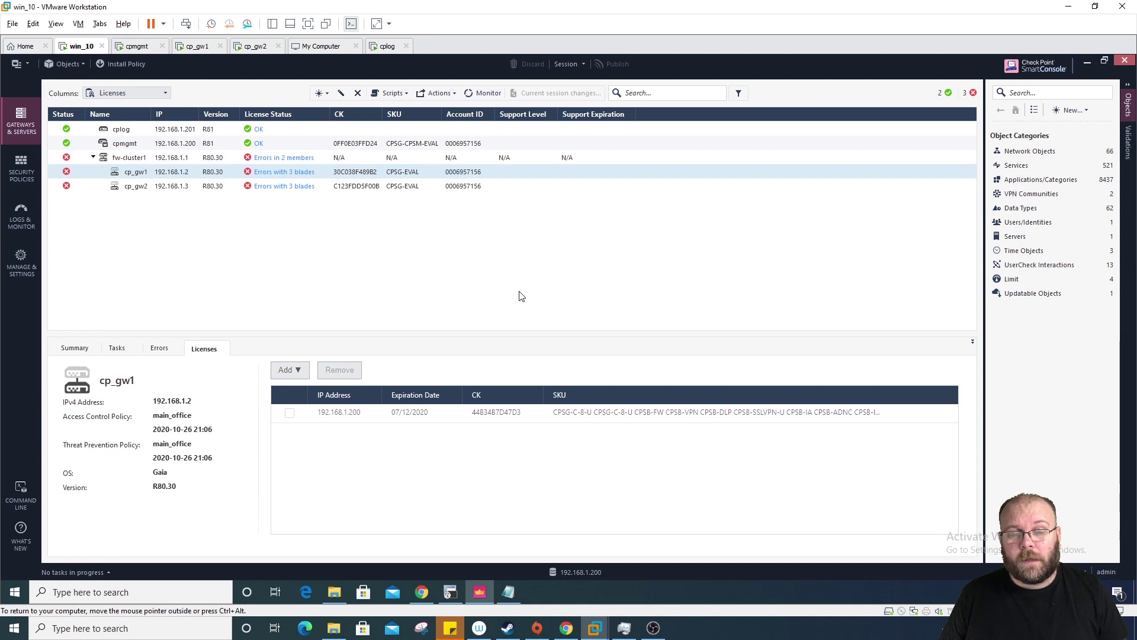
Step: Open License & Package management from the main menu and review cp_gw2's licences
{"action": "left_click", "coordinate": [18, 63]}
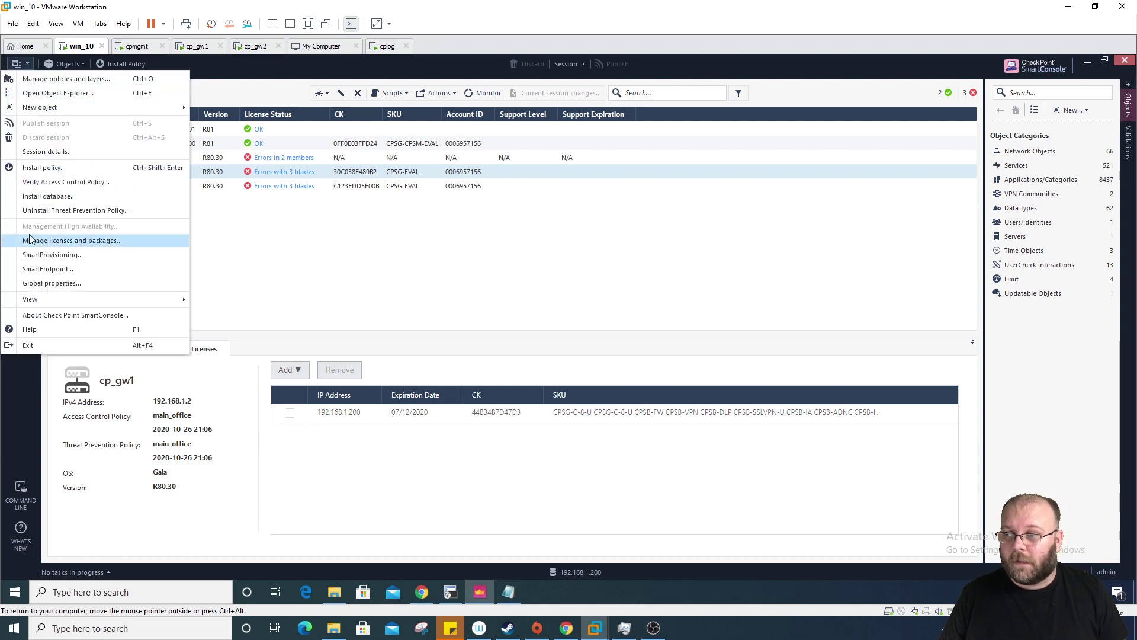
{"action": "left_click", "coordinate": [147, 236]}
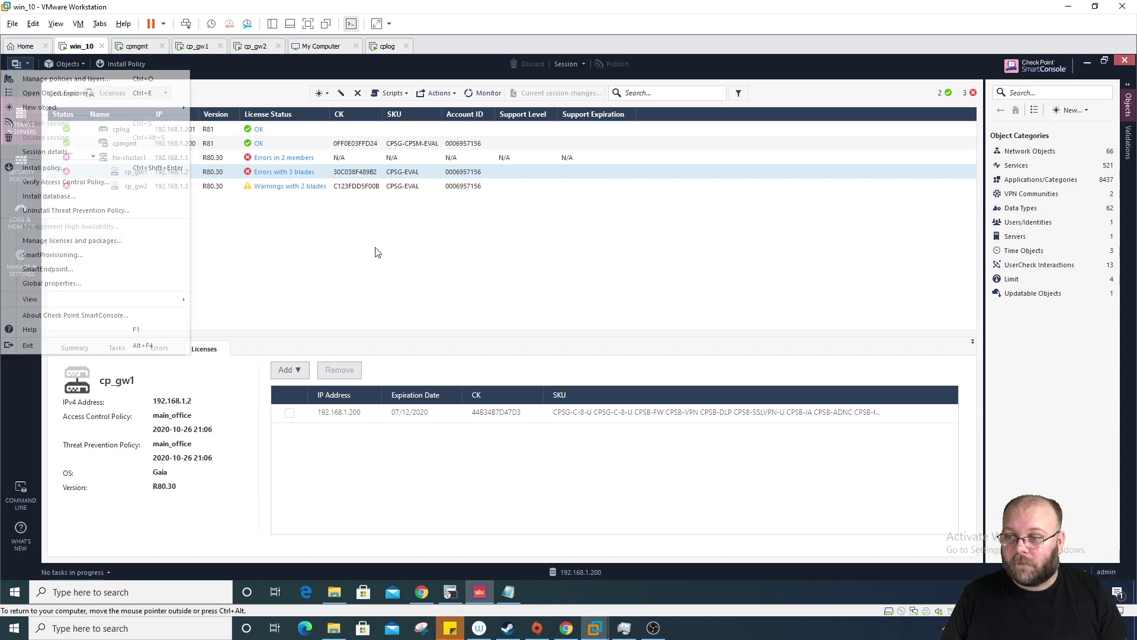
{"action": "left_click", "coordinate": [222, 188]}
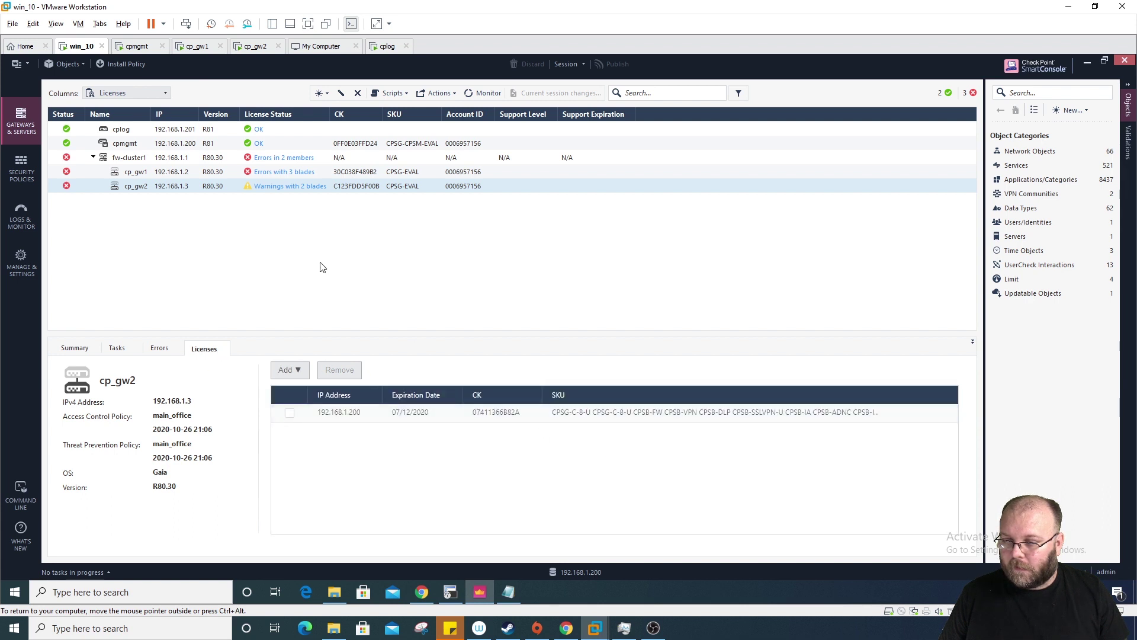
Step: Install the database on cplog and cpmgmt, then check fw-cluster1 and cp_gw1 licence status
{"action": "left_click", "coordinate": [27, 67]}
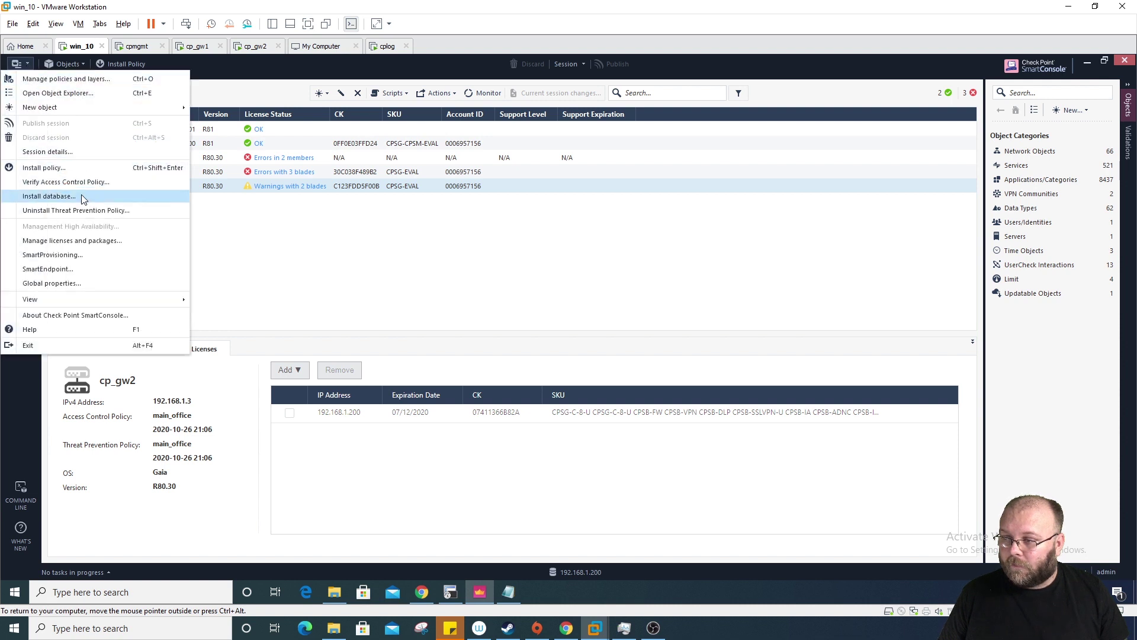
{"action": "left_click", "coordinate": [101, 197]}
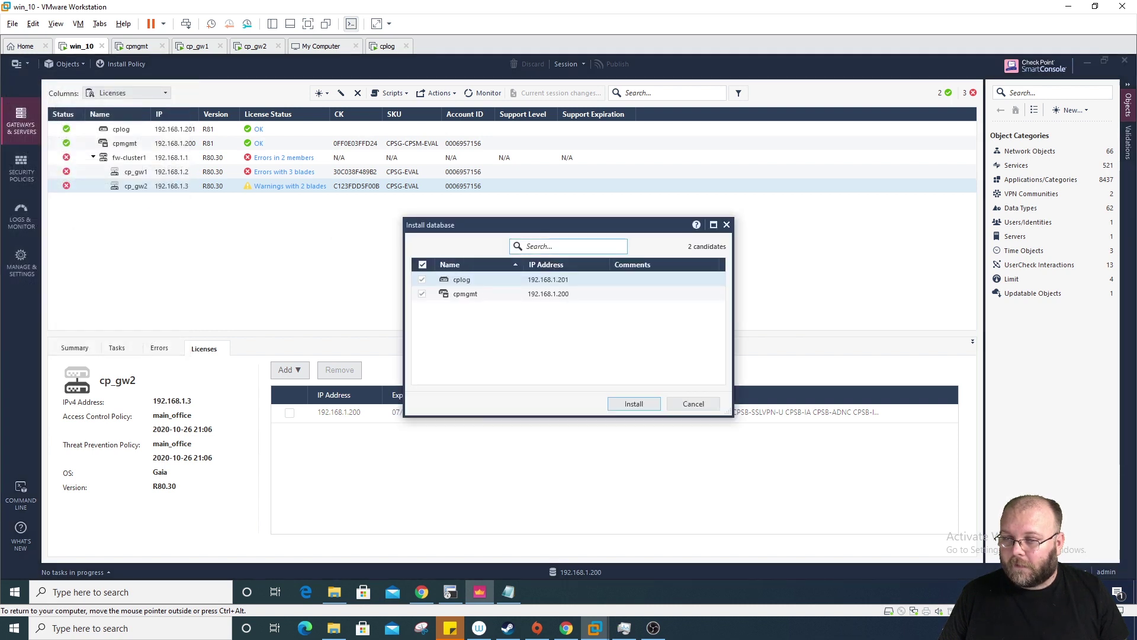
{"action": "left_click", "coordinate": [645, 401]}
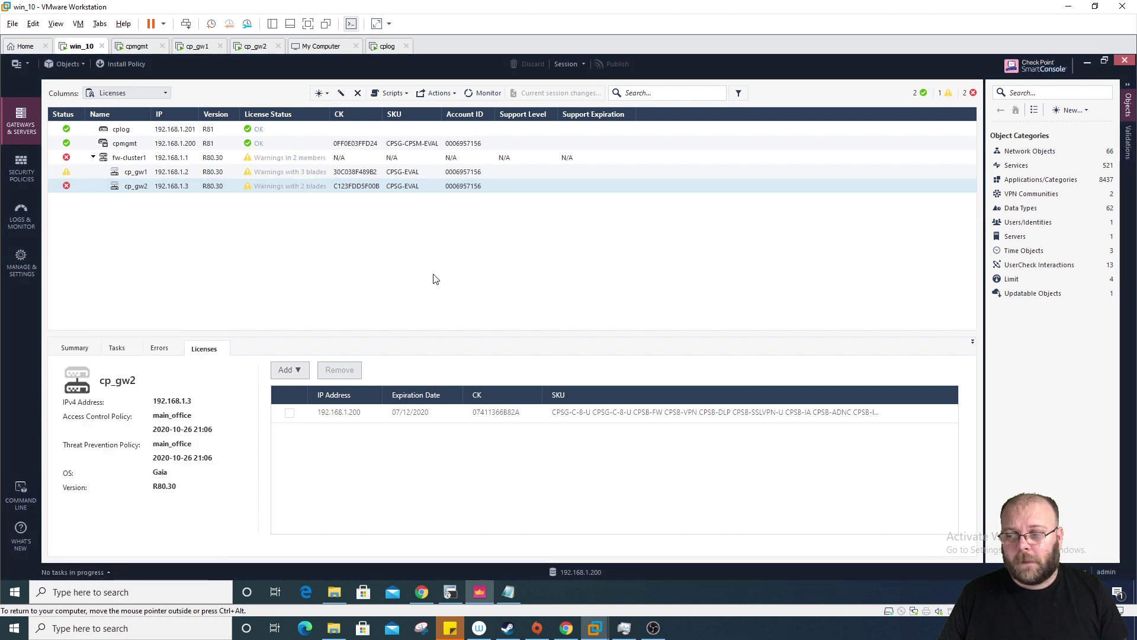
{"action": "left_click", "coordinate": [271, 157]}
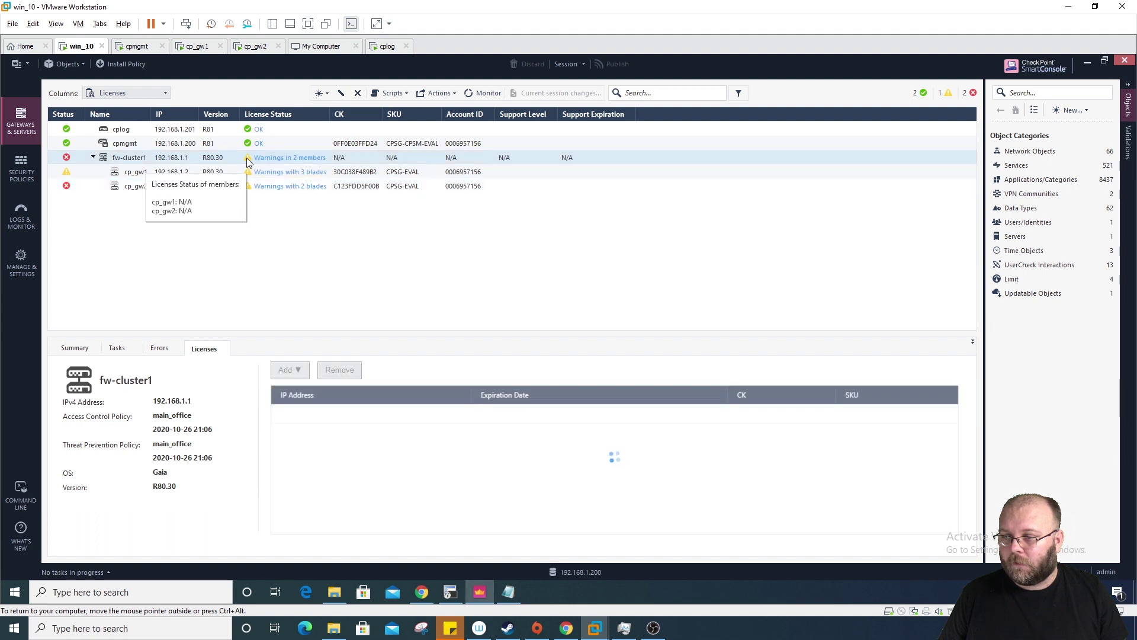
{"action": "left_click", "coordinate": [248, 173]}
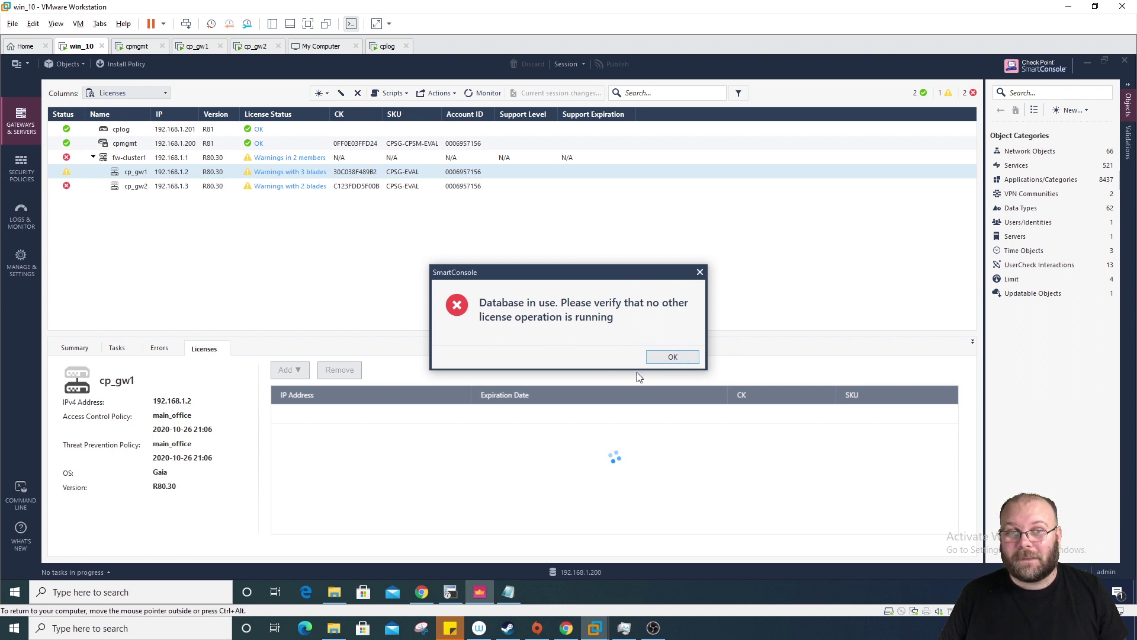
Step: Dismiss the 'Database in use' error, leaving cp_gw1's license list showing No items found
{"action": "left_click", "coordinate": [667, 354]}
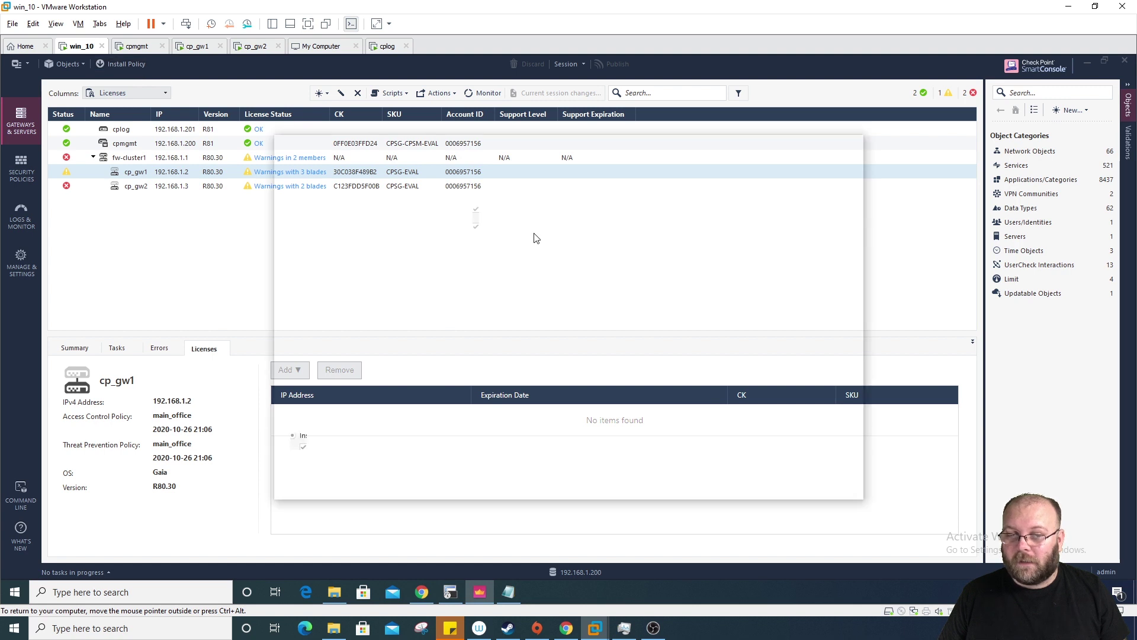
Step: Install only the main_office Access Control policy on fw-cluster1, excluding Threat Prevention, and check progress
{"action": "mouse_move", "coordinate": [531, 315]}
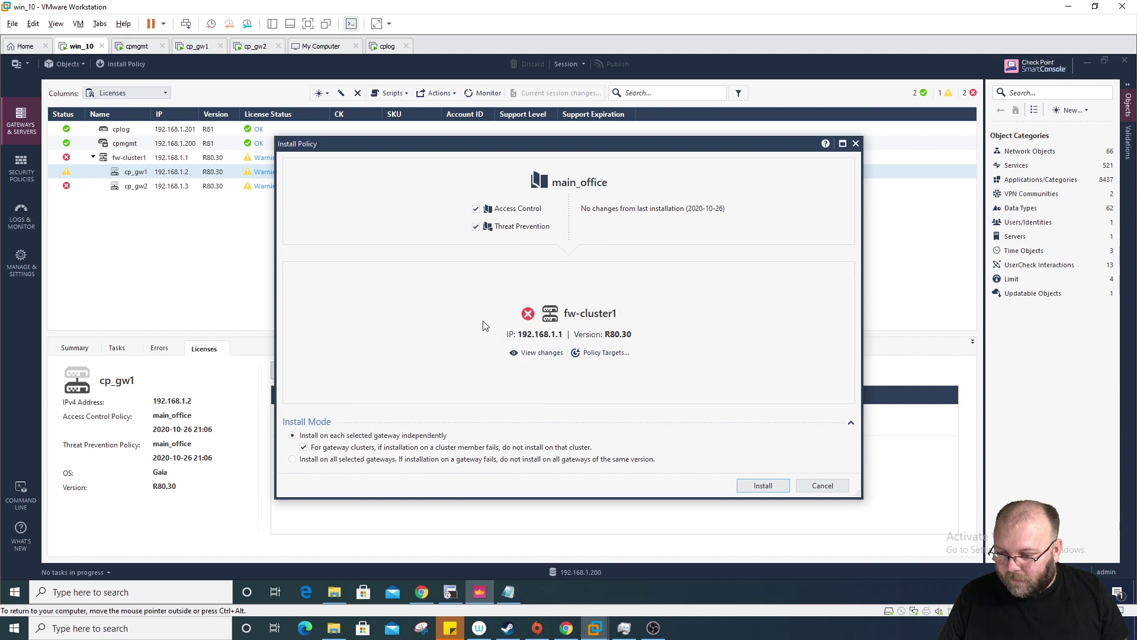
{"action": "left_click", "coordinate": [515, 228]}
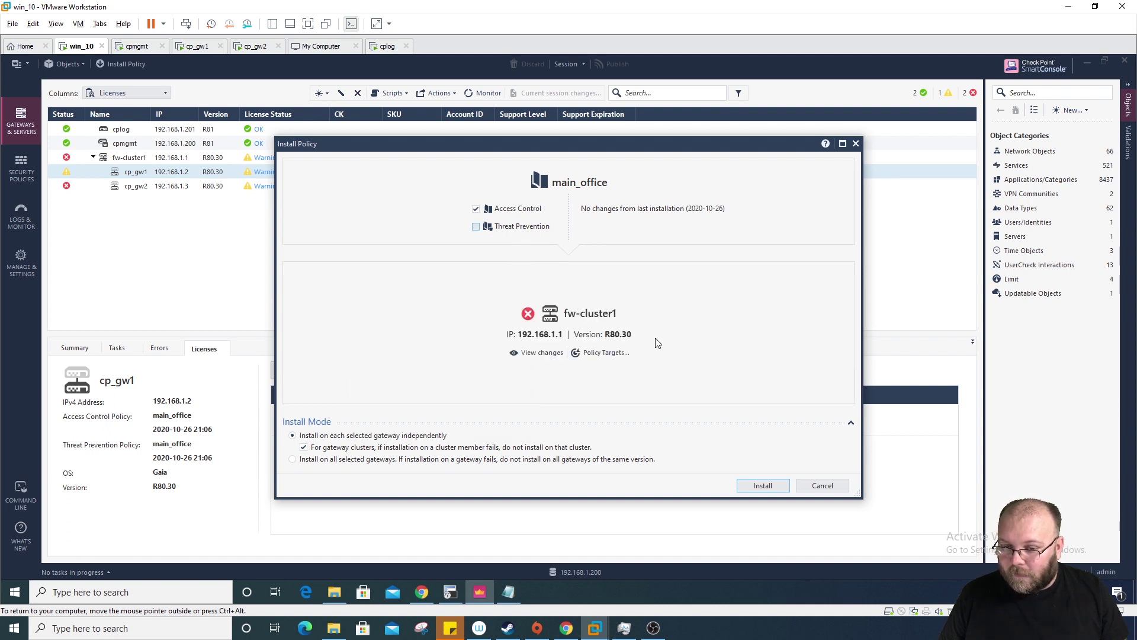
{"action": "left_click", "coordinate": [762, 485]}
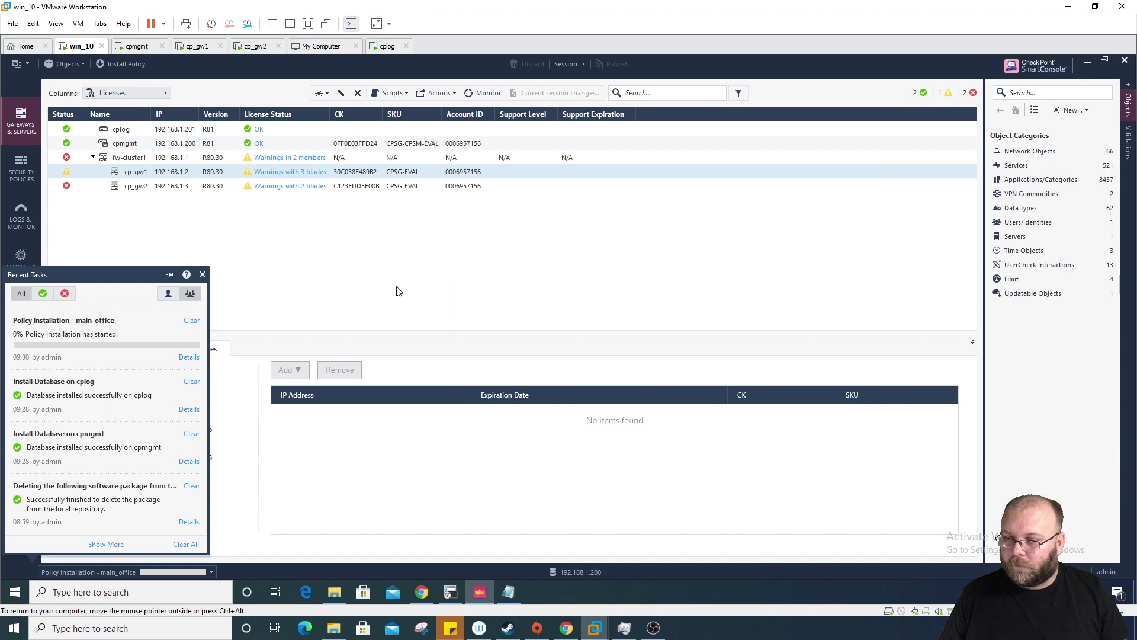
{"action": "left_click", "coordinate": [64, 161]}
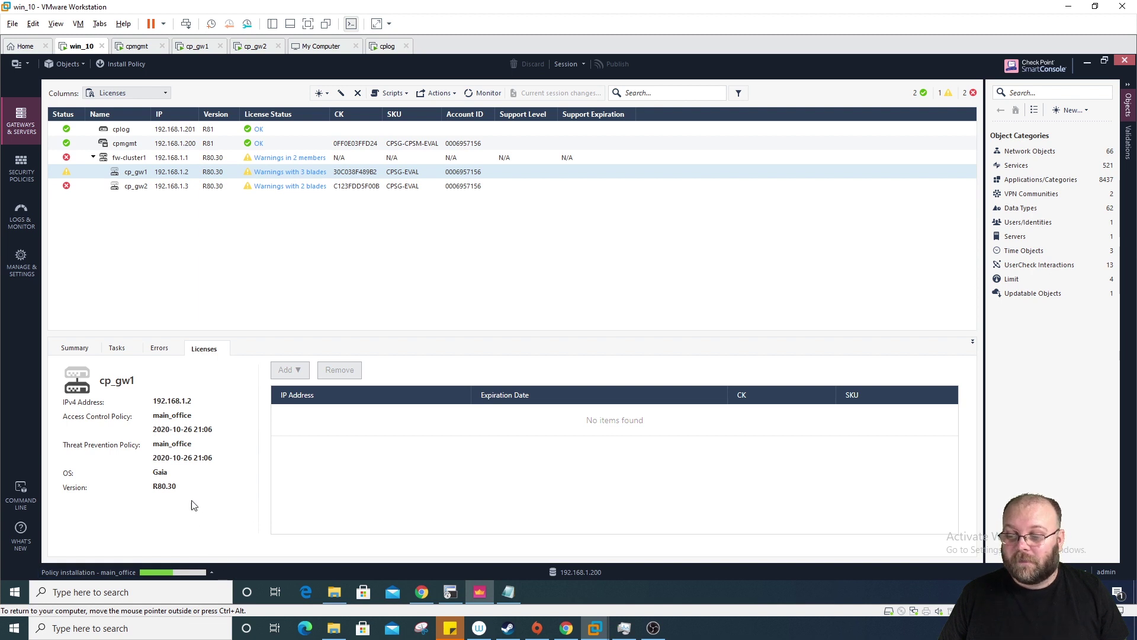
{"action": "left_click", "coordinate": [178, 572]}
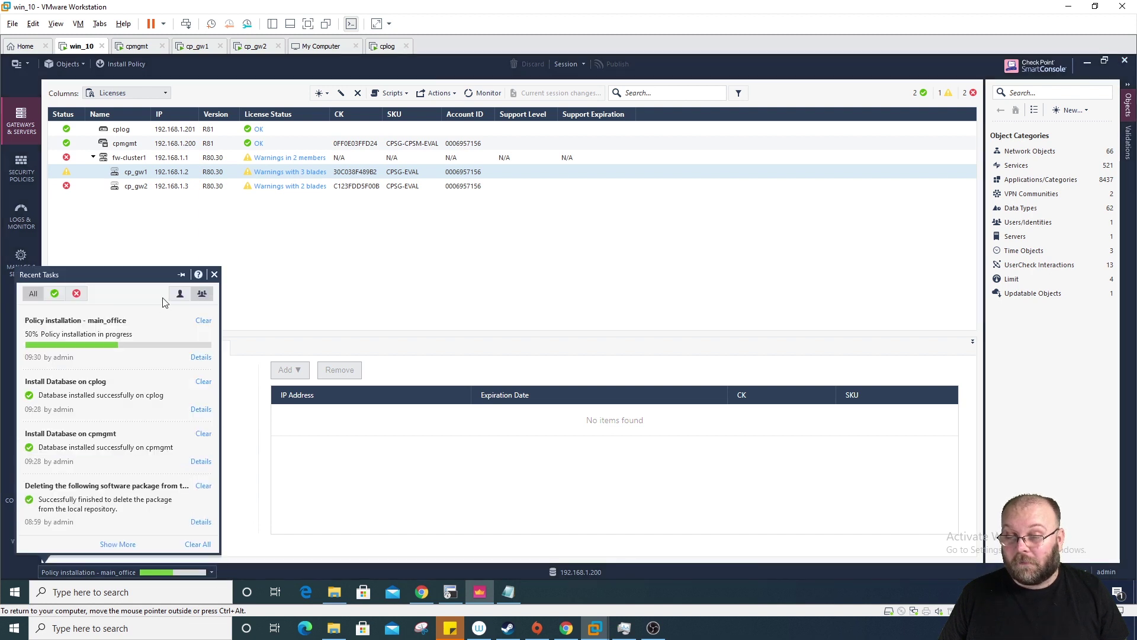
{"action": "left_click", "coordinate": [456, 291]}
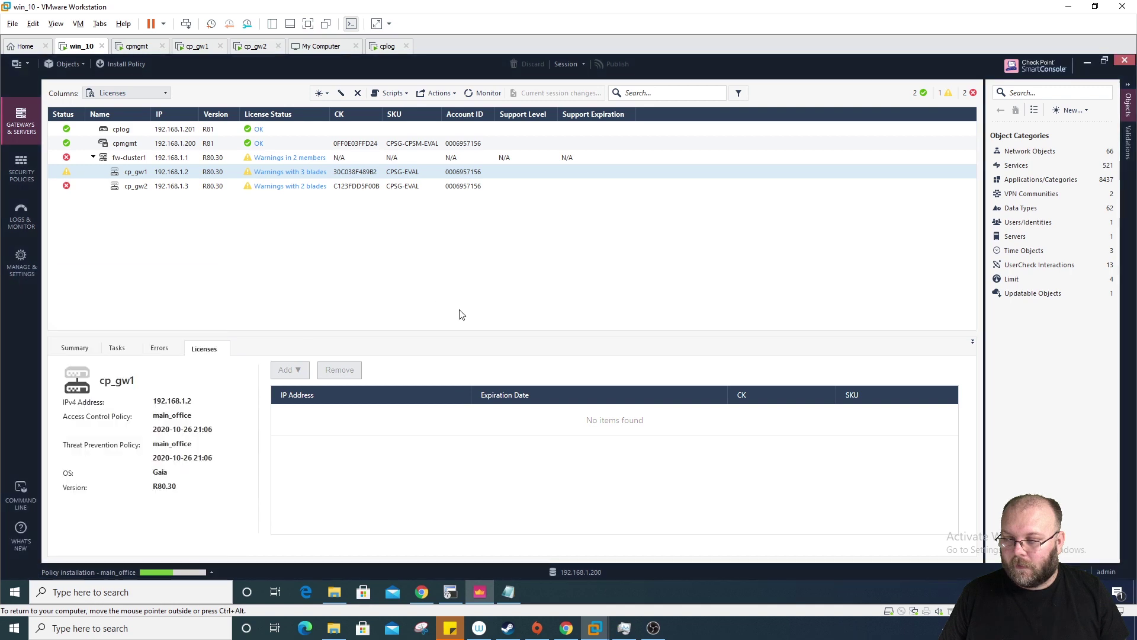
Step: In SecureCRT, connect to the 192.168.1.2 gateway session and log in as admin
{"action": "mouse_move", "coordinate": [450, 593]}
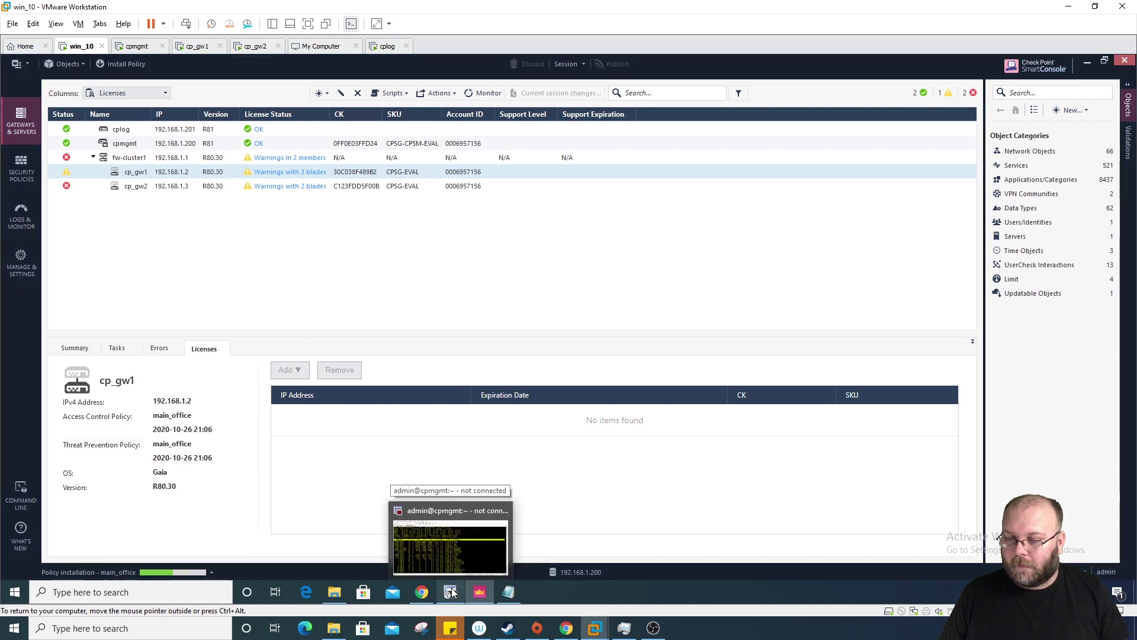
{"action": "left_click", "coordinate": [453, 536]}
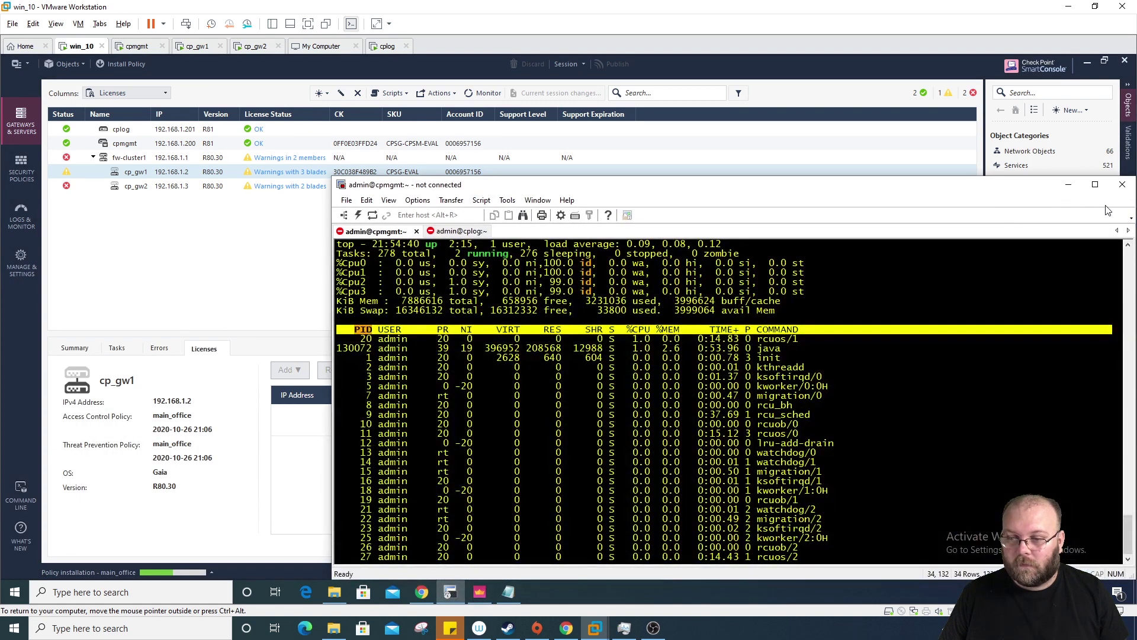
{"action": "left_click", "coordinate": [344, 215]}
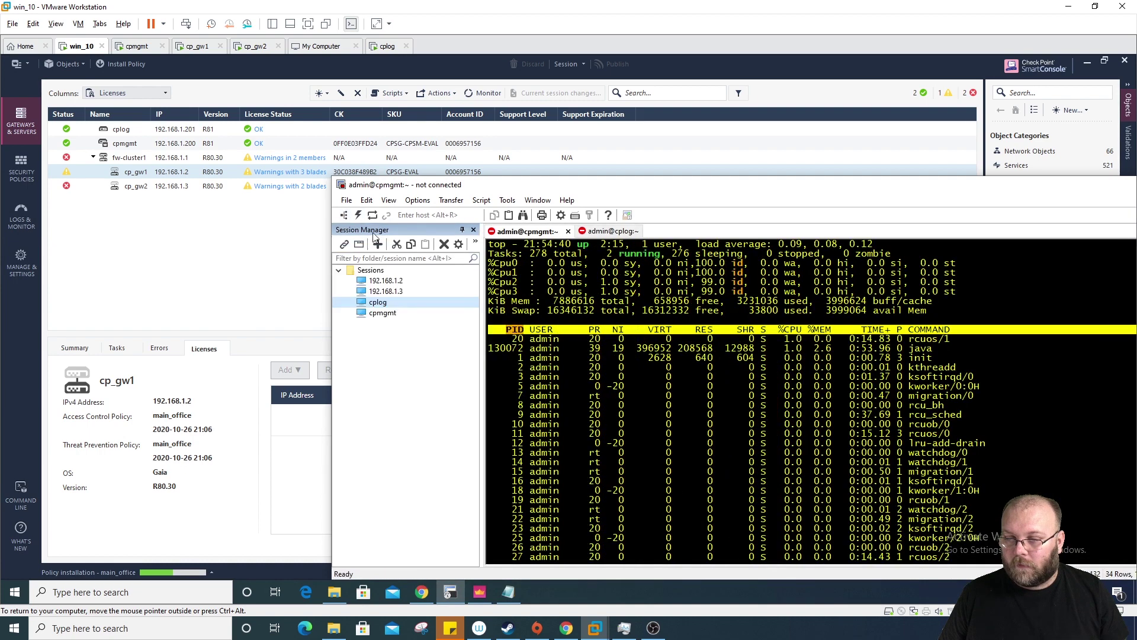
{"action": "double_click", "coordinate": [386, 281]}
{"action": "left_click", "coordinate": [926, 368]}
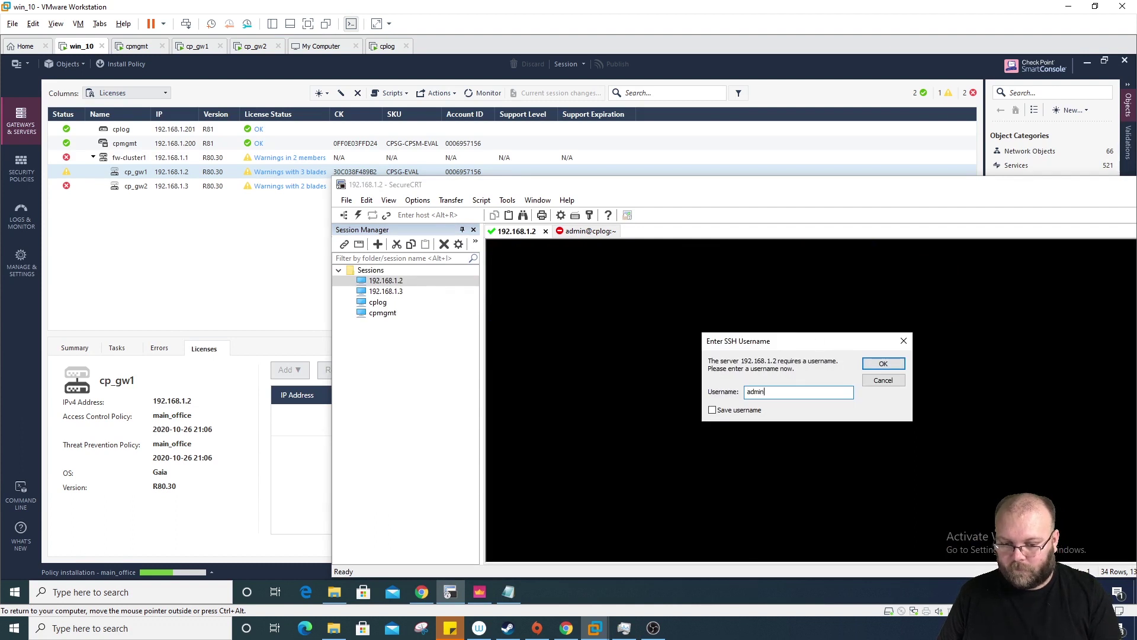
{"action": "type", "text": "admin"}
{"action": "key", "text": "Return"}
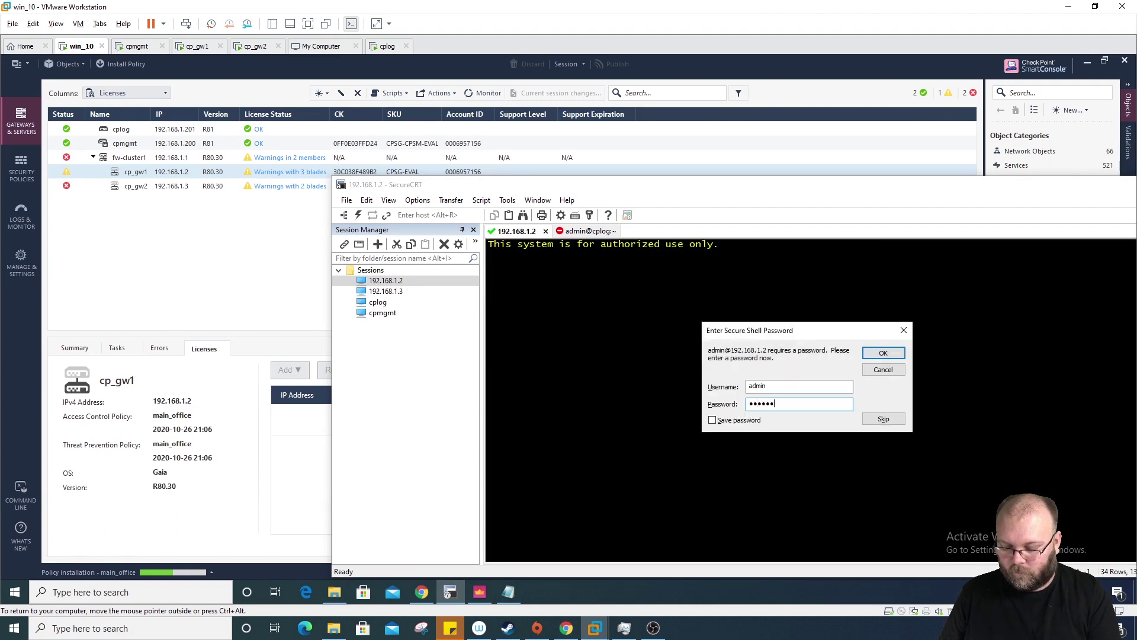
{"action": "key", "text": "Return"}
Step: Enter expert mode and run cplic print to list cp_gw1's licenses, then show SmartConsole's recent tasks
{"action": "key", "text": "Return"}
{"action": "key", "text": "Return"}
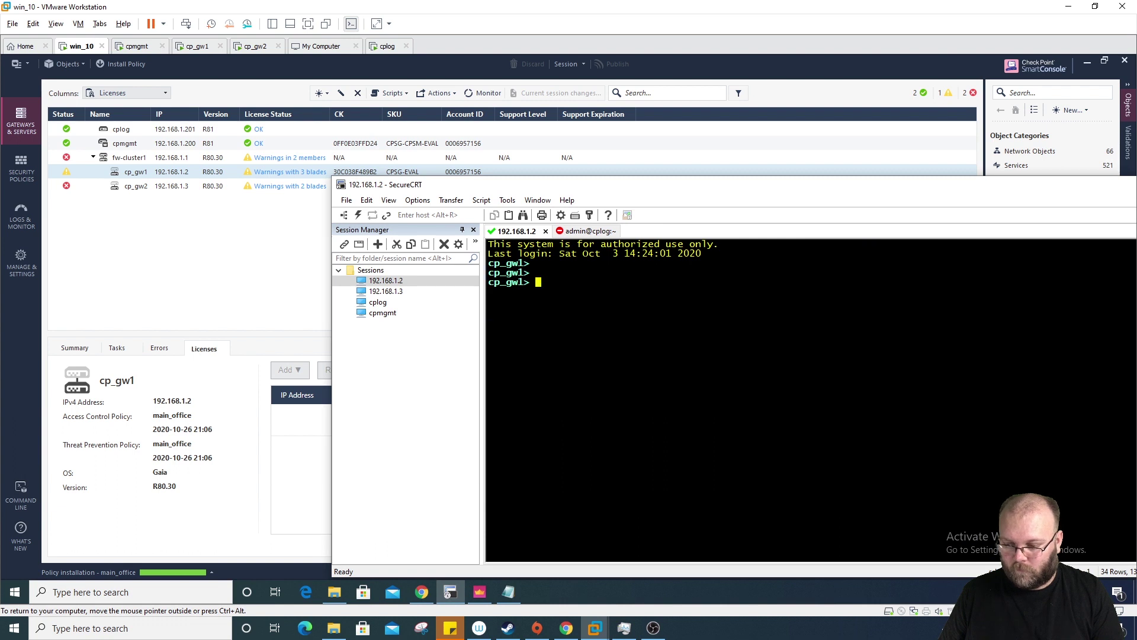
{"action": "type", "text": "expert"}
{"action": "key", "text": "Return"}
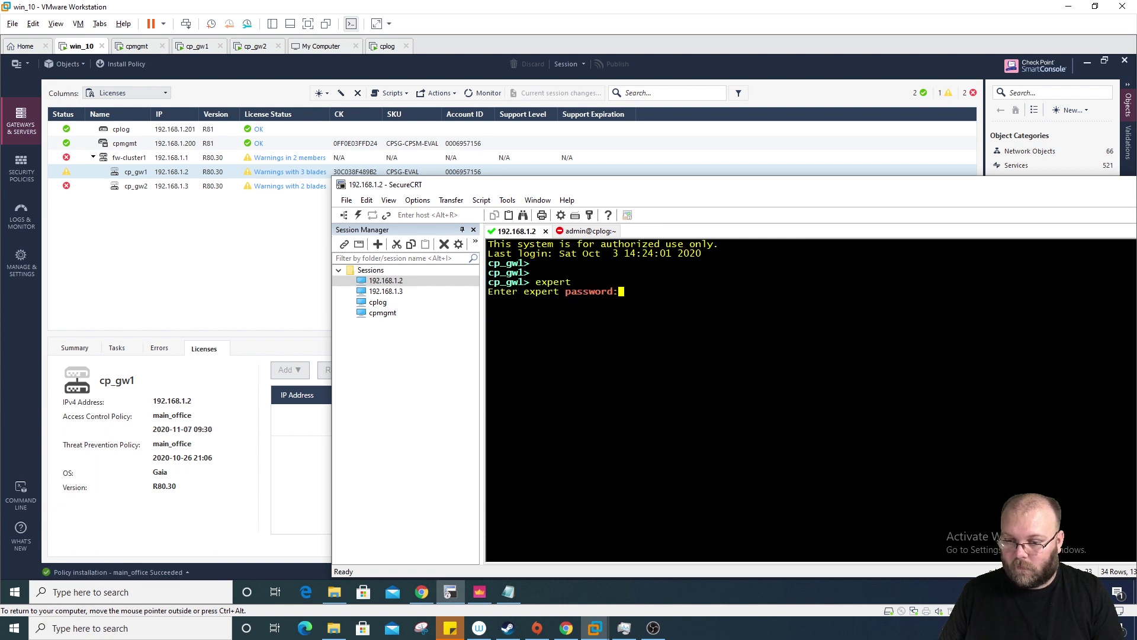
{"action": "key", "text": "Return"}
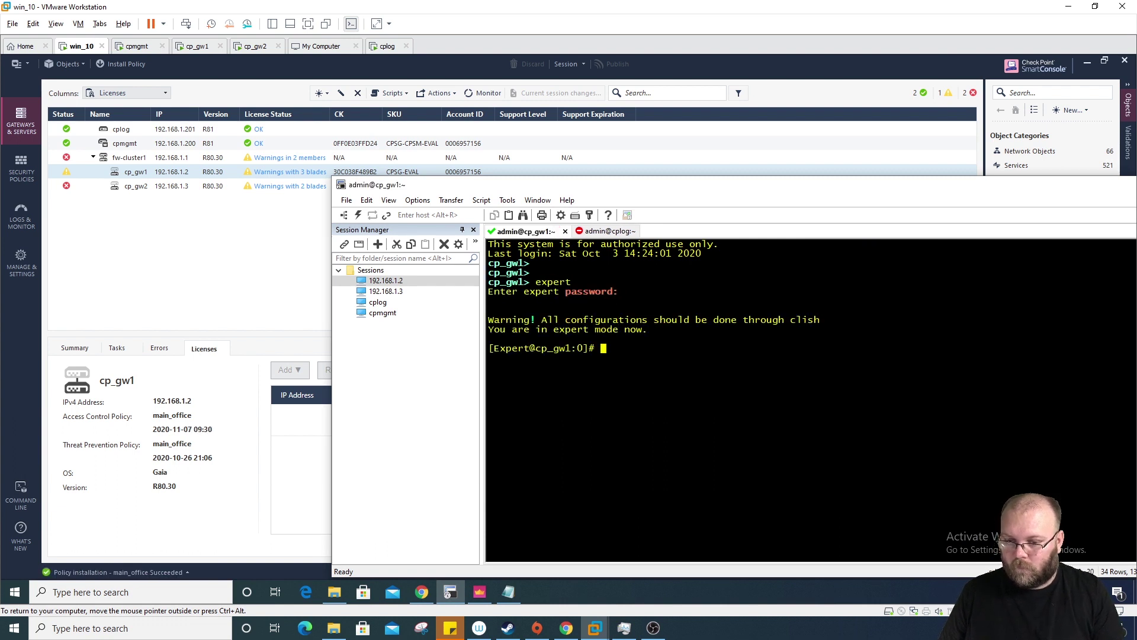
{"action": "type", "text": "cplic p"}
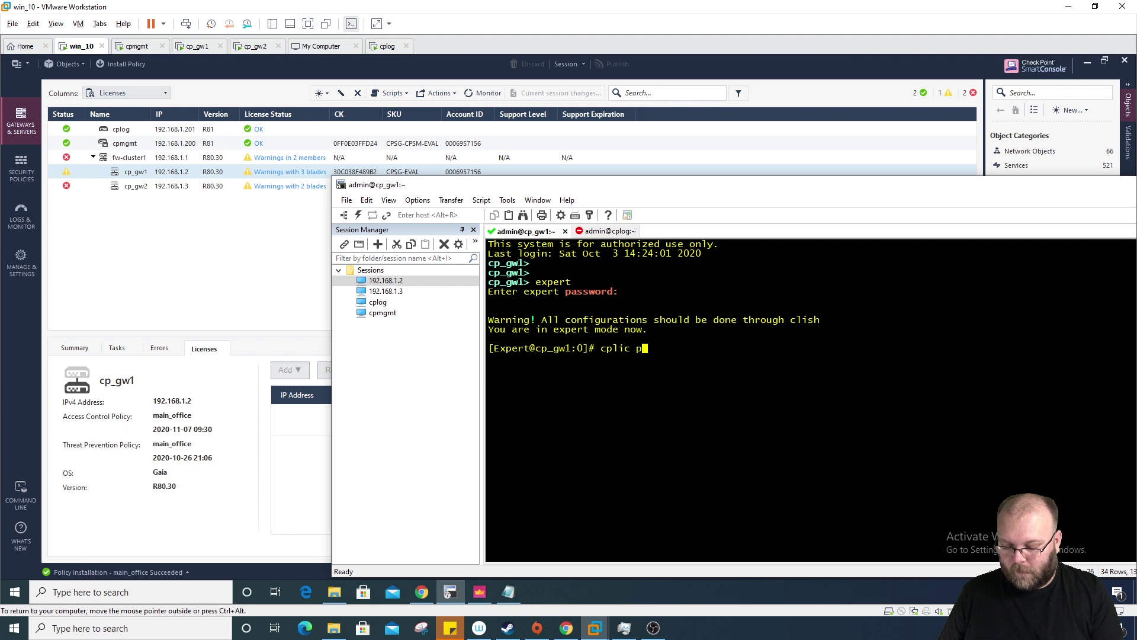
{"action": "type", "text": "rint"}
{"action": "key", "text": "Return"}
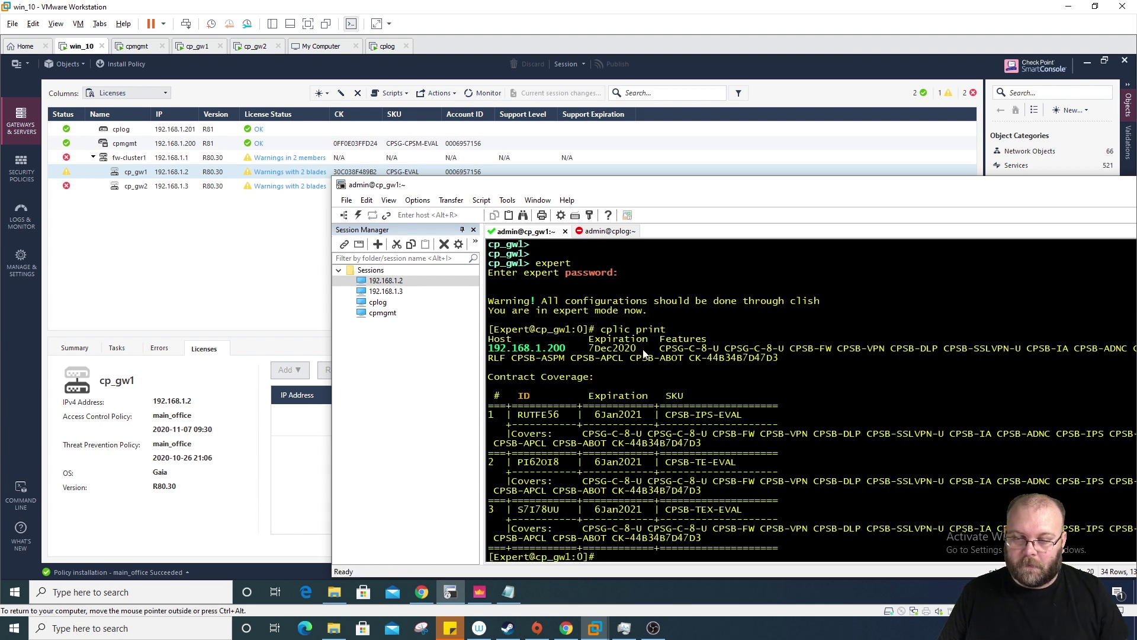
{"action": "left_click", "coordinate": [297, 477]}
{"action": "left_click", "coordinate": [184, 574]}
Step: Review the main_office installation details, then select fw-cluster1 and cp_gw2 to see cp_gw2's summary
{"action": "left_click", "coordinate": [187, 358]}
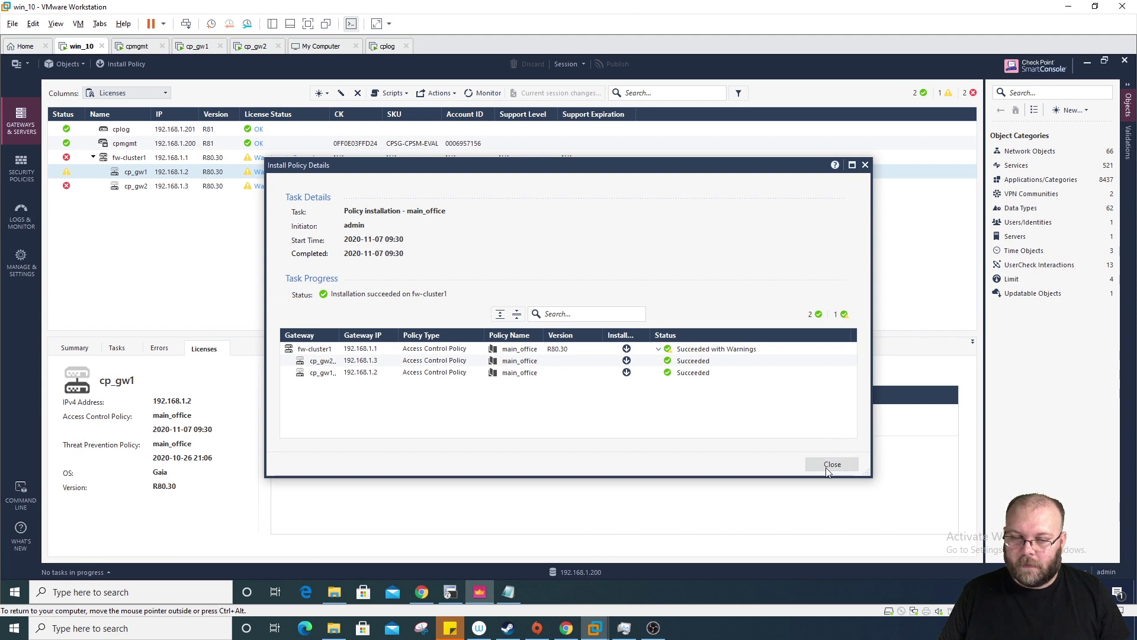
{"action": "left_click", "coordinate": [829, 466]}
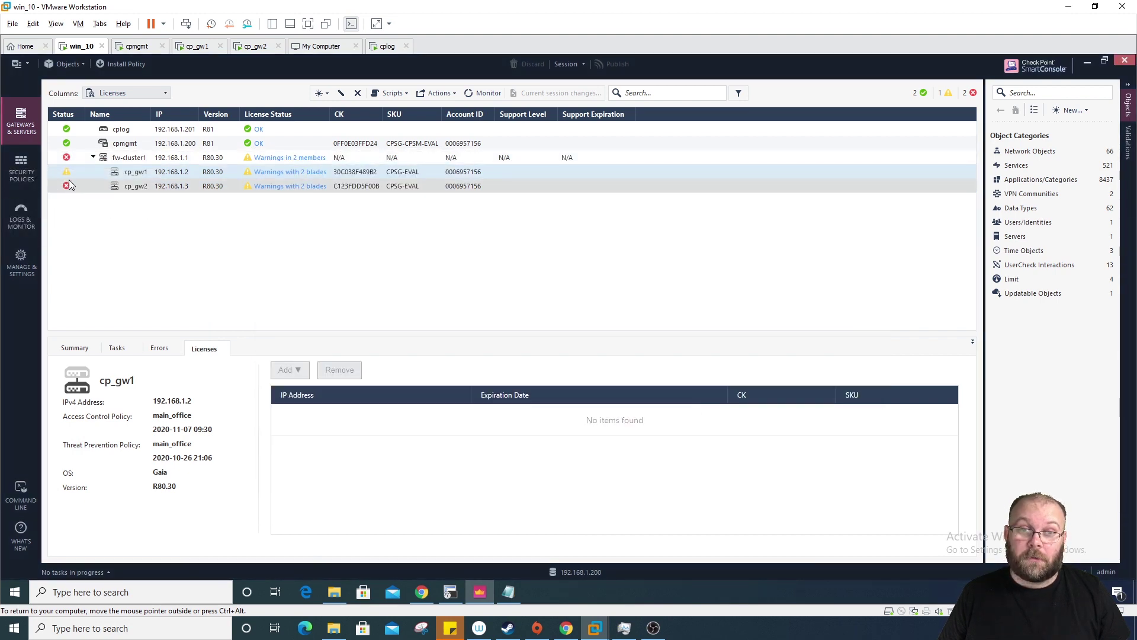
{"action": "left_click", "coordinate": [69, 158]}
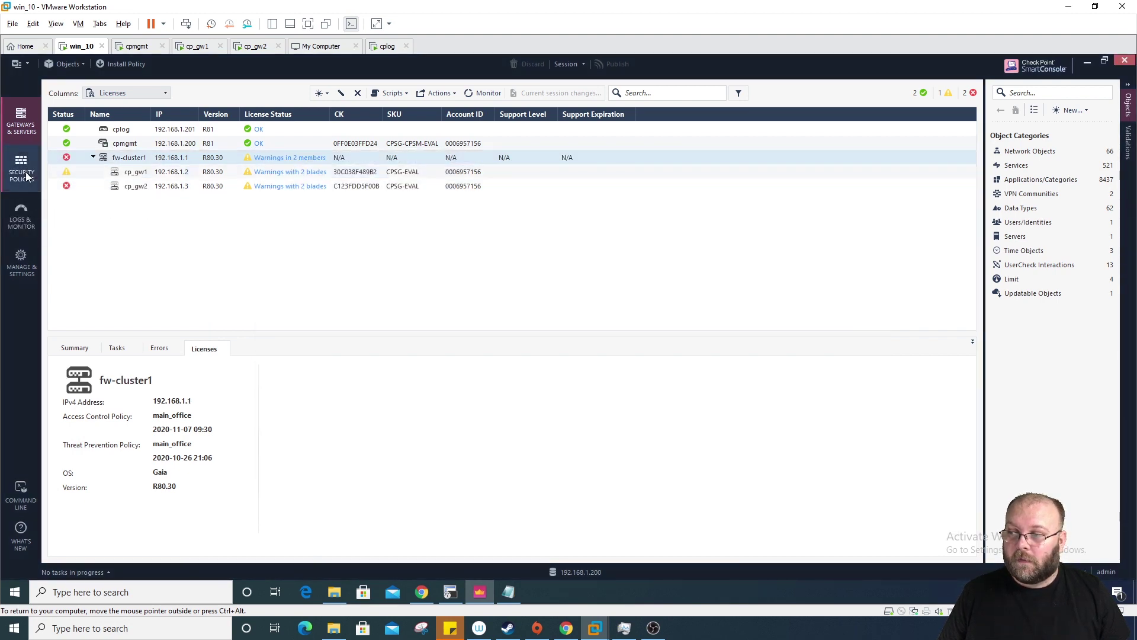
{"action": "left_click", "coordinate": [157, 185]}
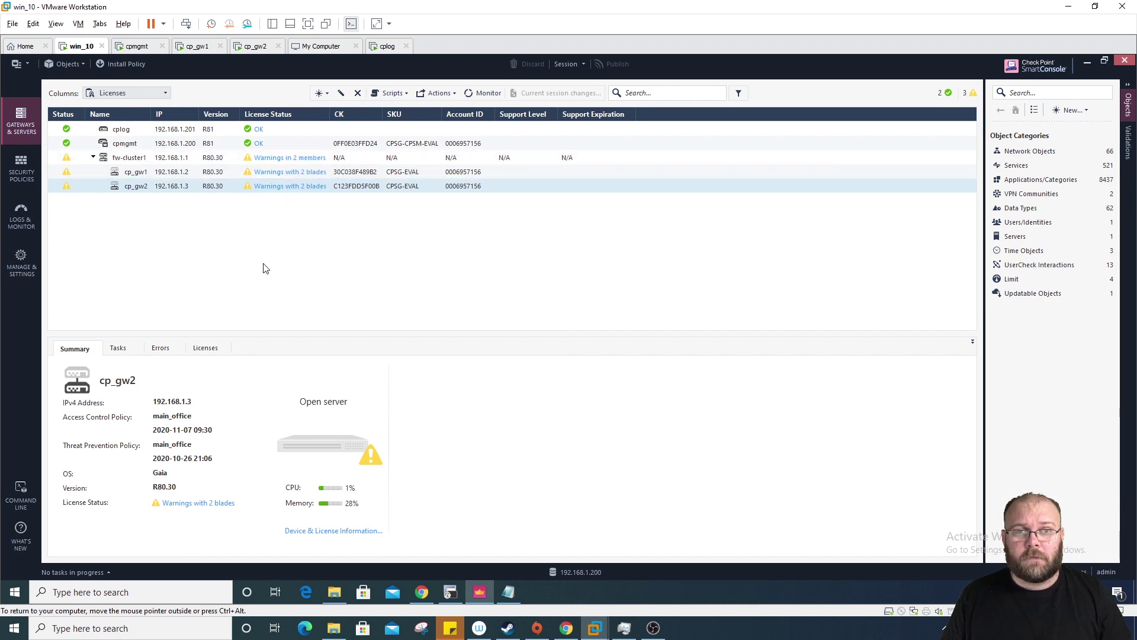
{"action": "left_click", "coordinate": [205, 503]}
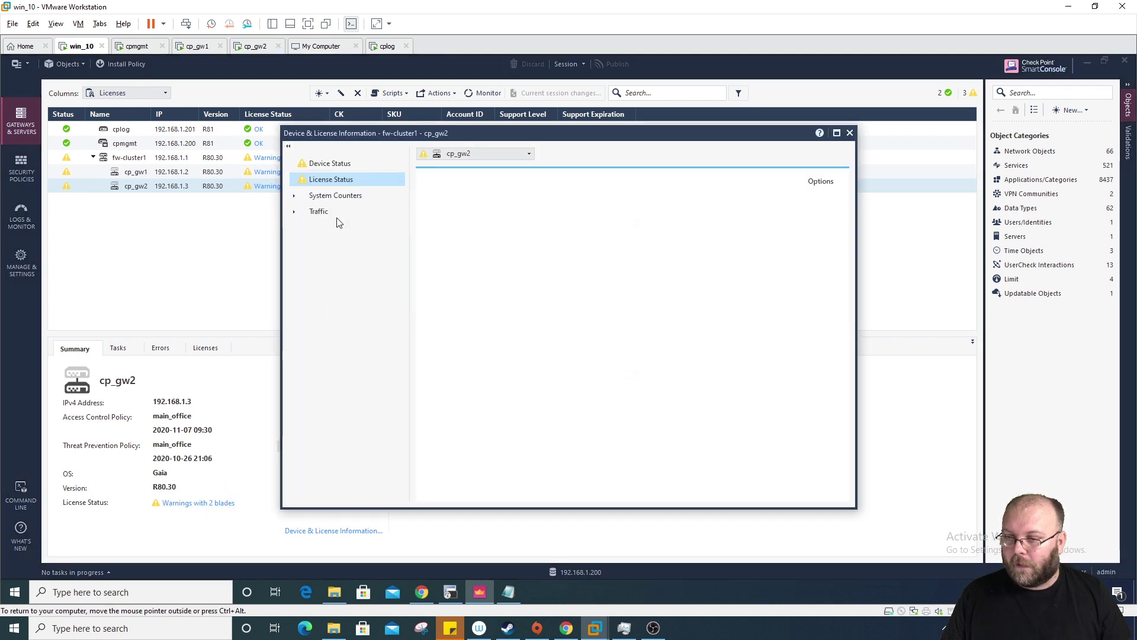
{"action": "left_click", "coordinate": [592, 296]}
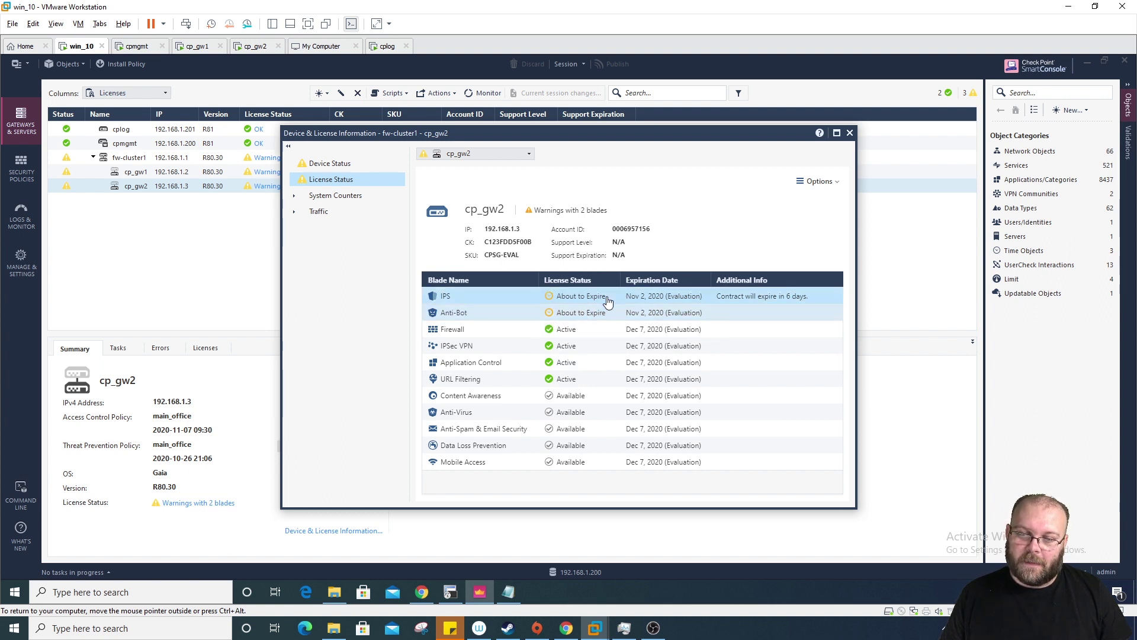
{"action": "left_click", "coordinate": [851, 132]}
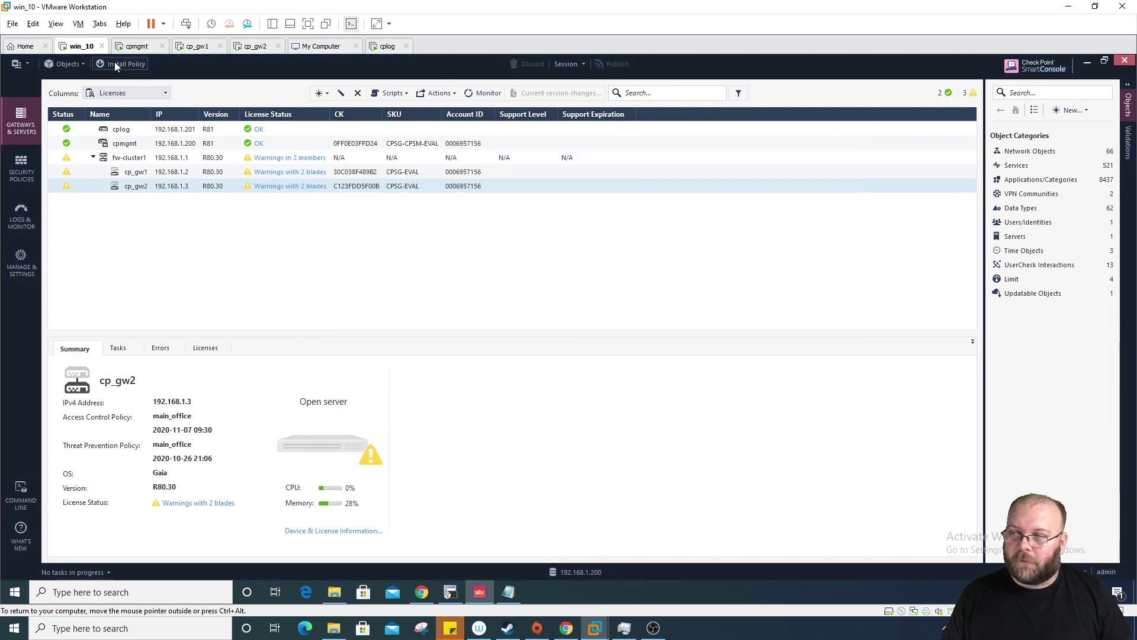
Step: Install only the main_office Threat Prevention policy on fw-cluster1, excluding Access Control, and confirm completion
{"action": "left_click", "coordinate": [125, 70]}
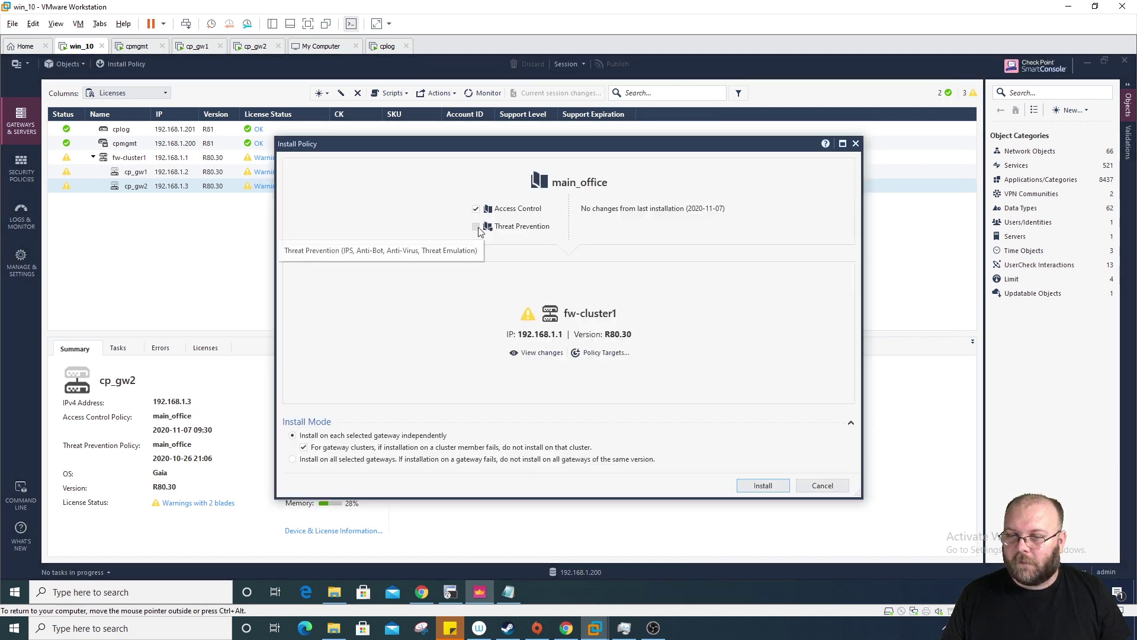
{"action": "left_click", "coordinate": [475, 208]}
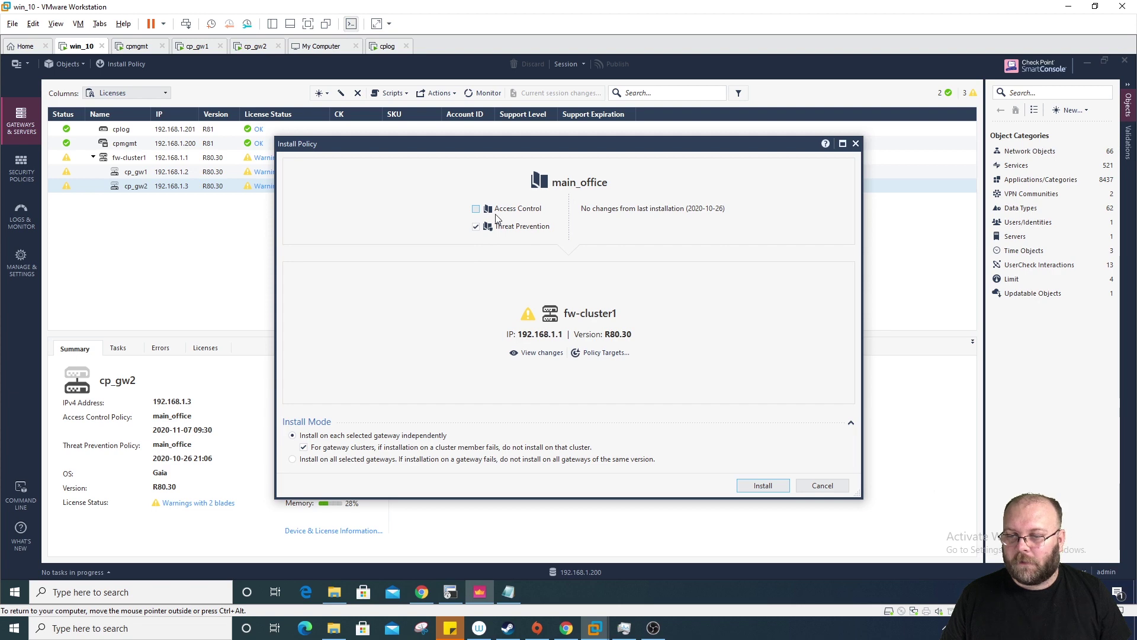
{"action": "left_click", "coordinate": [756, 482]}
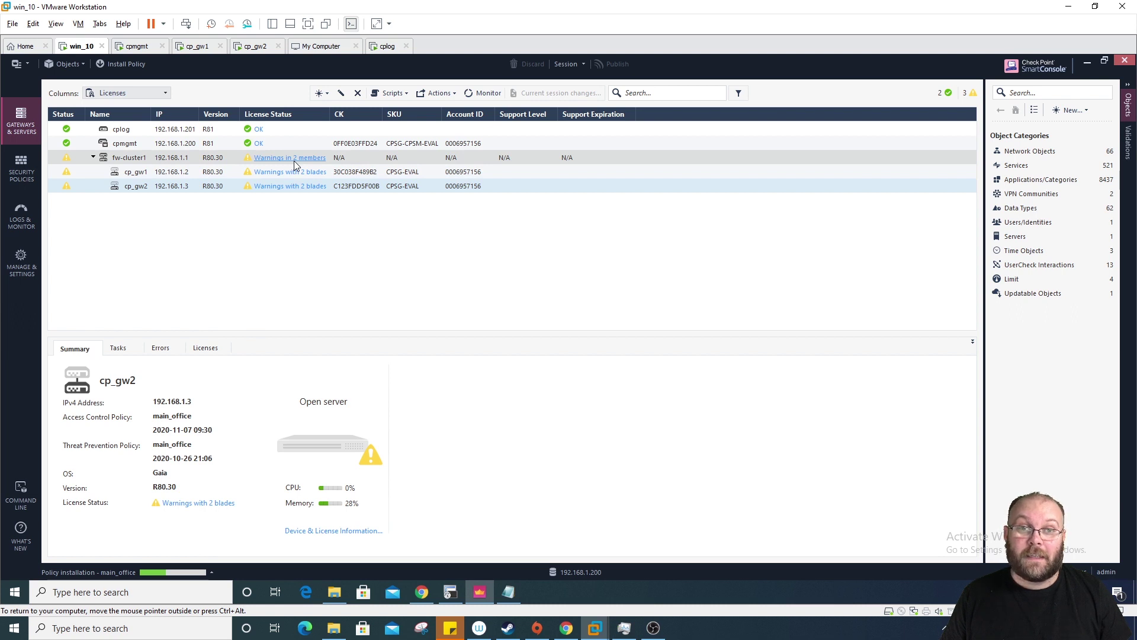
{"action": "left_click", "coordinate": [216, 574]}
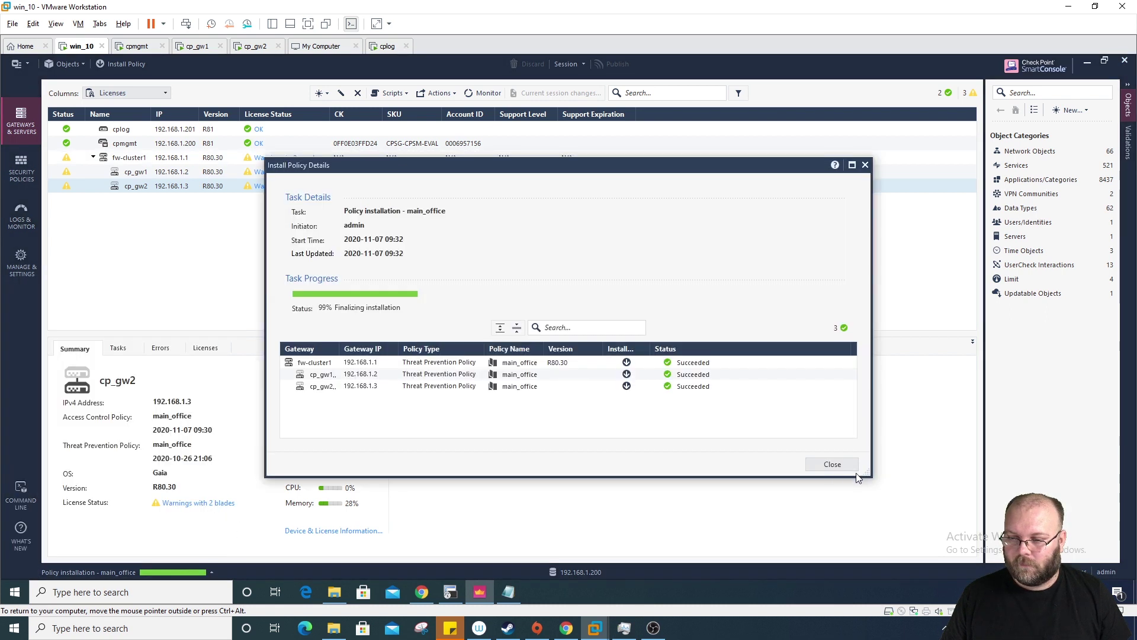
{"action": "left_click", "coordinate": [846, 464]}
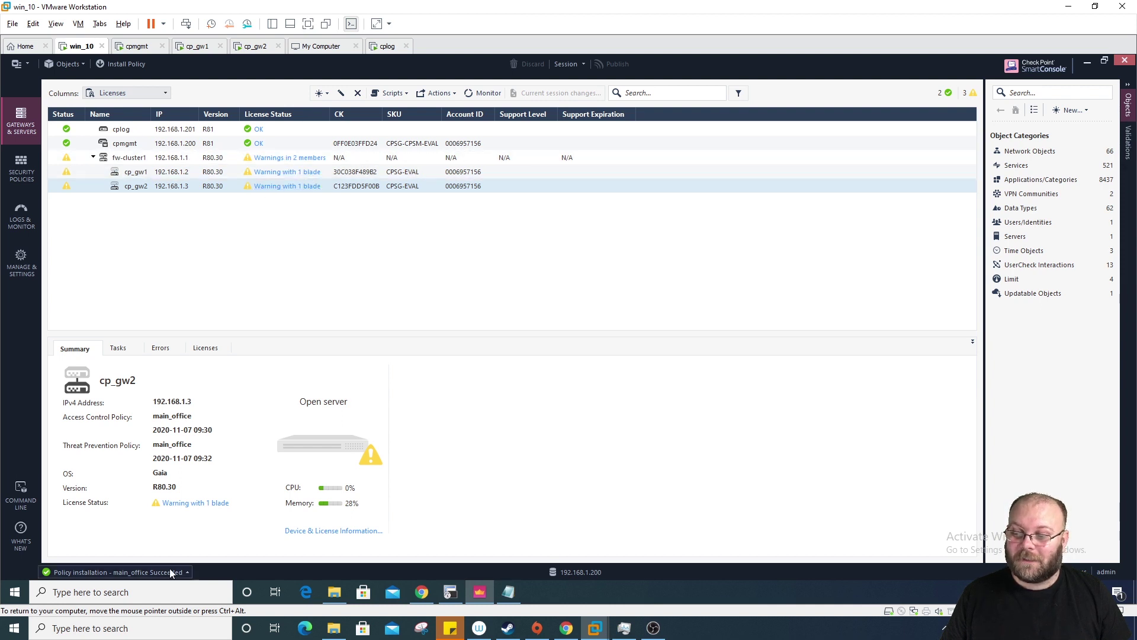
Step: Inspect cp_gw2's Anti-Bot blade license expiration, checking Device Status before returning to License Status
{"action": "left_click", "coordinate": [208, 504]}
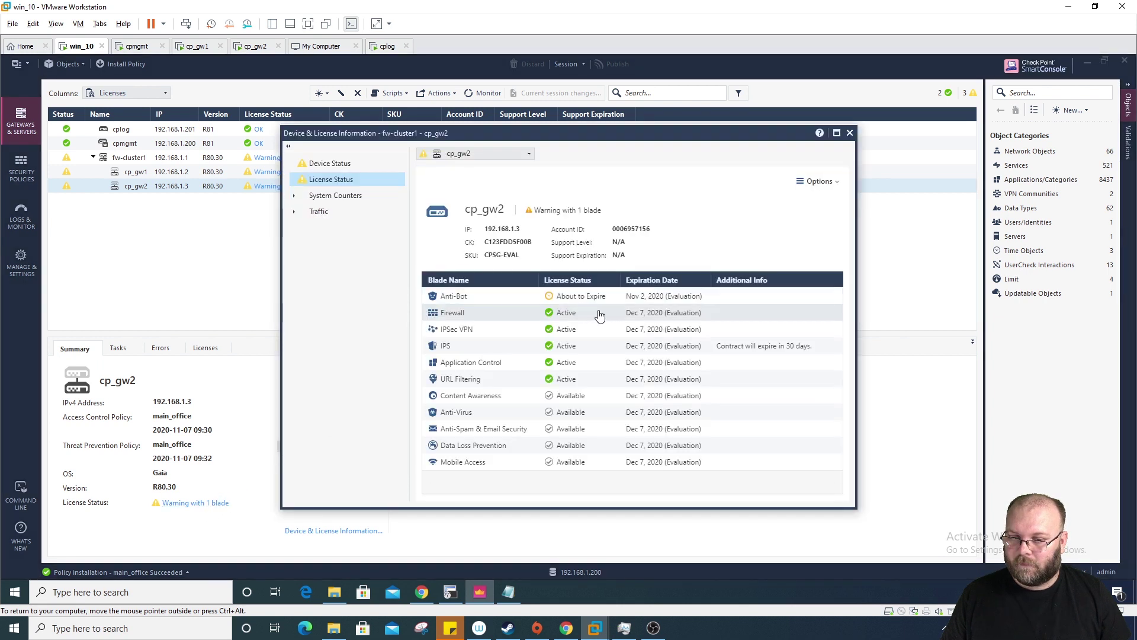
{"action": "left_click", "coordinate": [566, 298]}
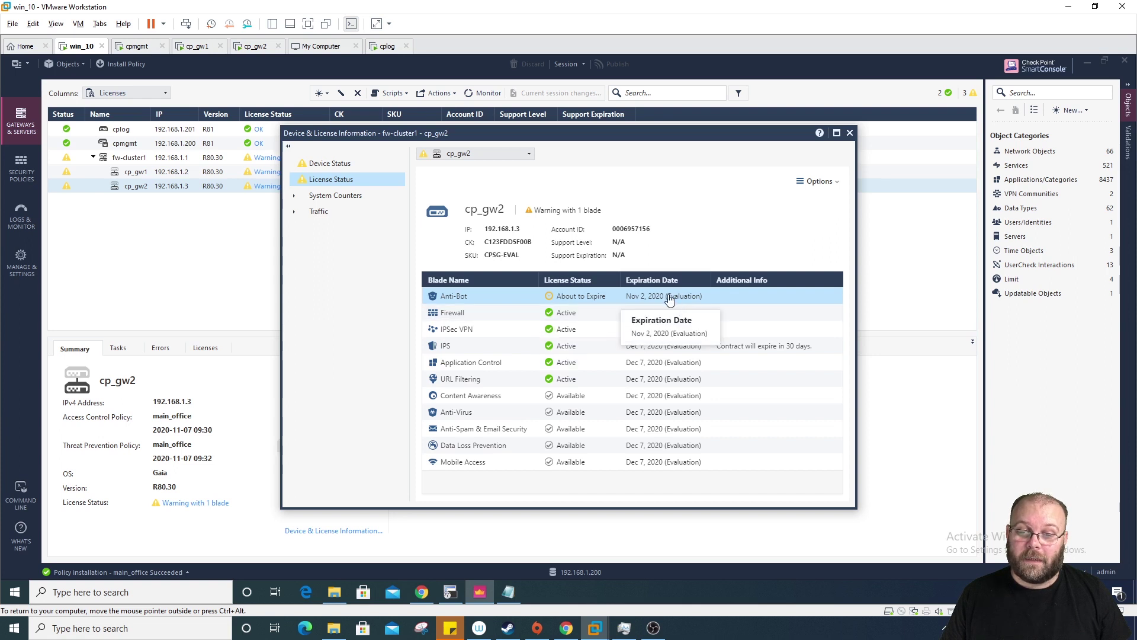
{"action": "left_click", "coordinate": [351, 163]}
{"action": "scroll", "coordinate": [516, 402], "scroll_direction": "down", "scroll_amount": 1}
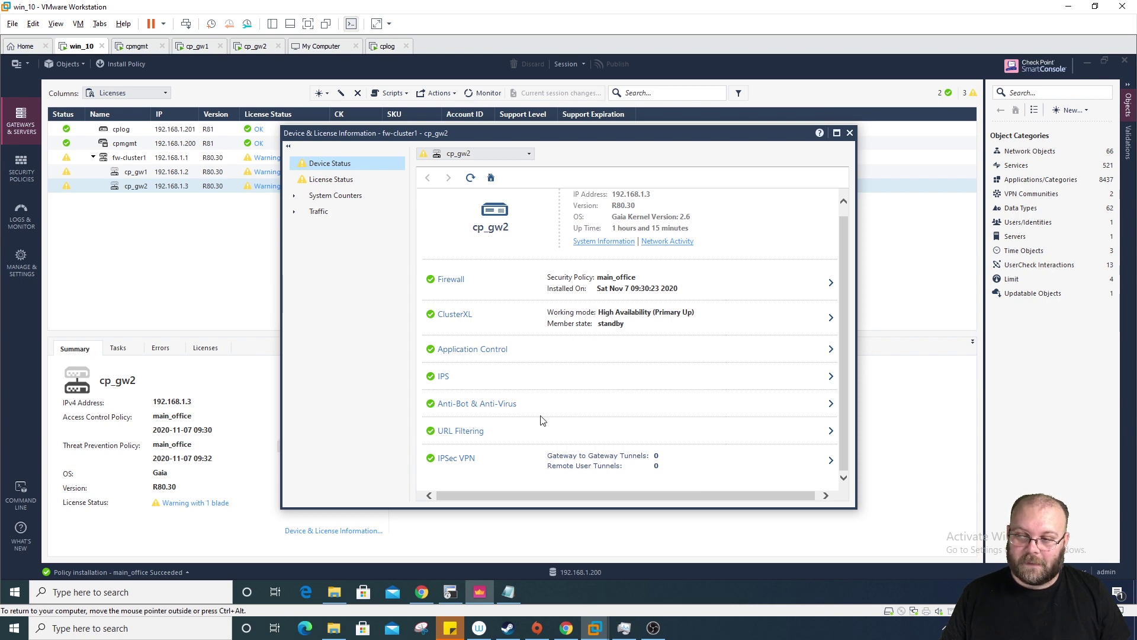
{"action": "left_click", "coordinate": [344, 179]}
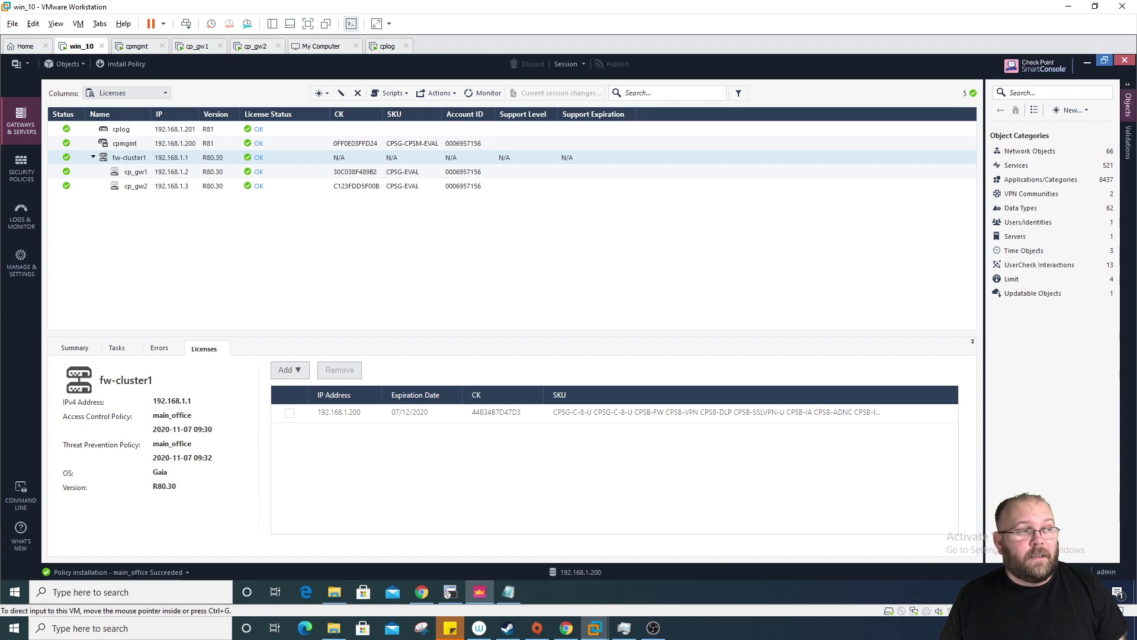
{"action": "left_click", "coordinate": [567, 627]}
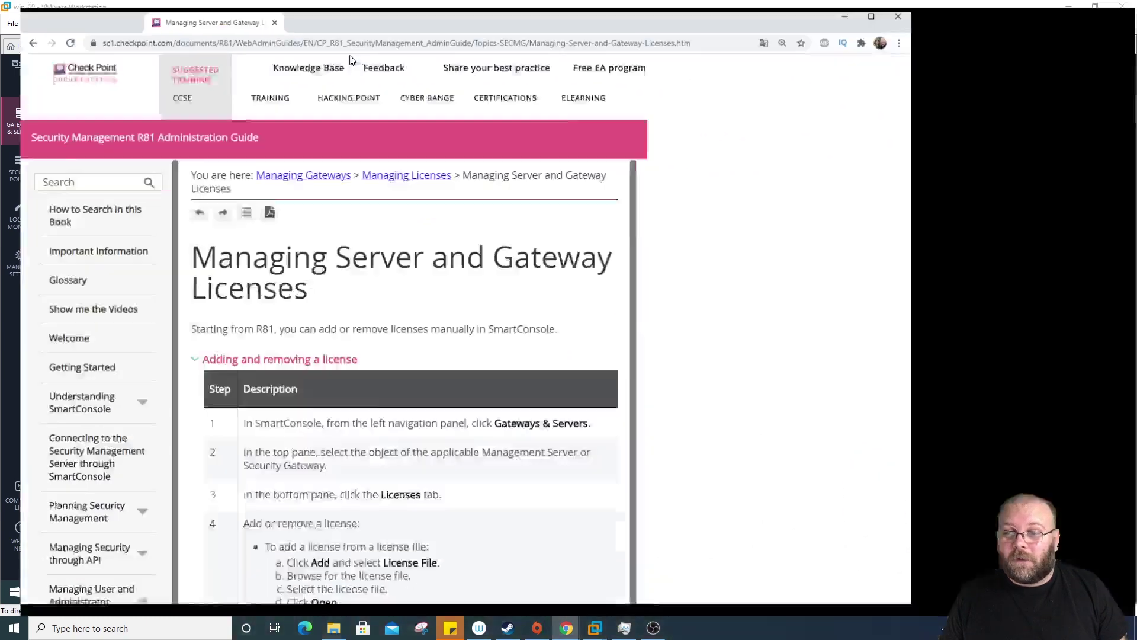
{"action": "scroll", "coordinate": [696, 306], "scroll_direction": "down", "scroll_amount": 2}
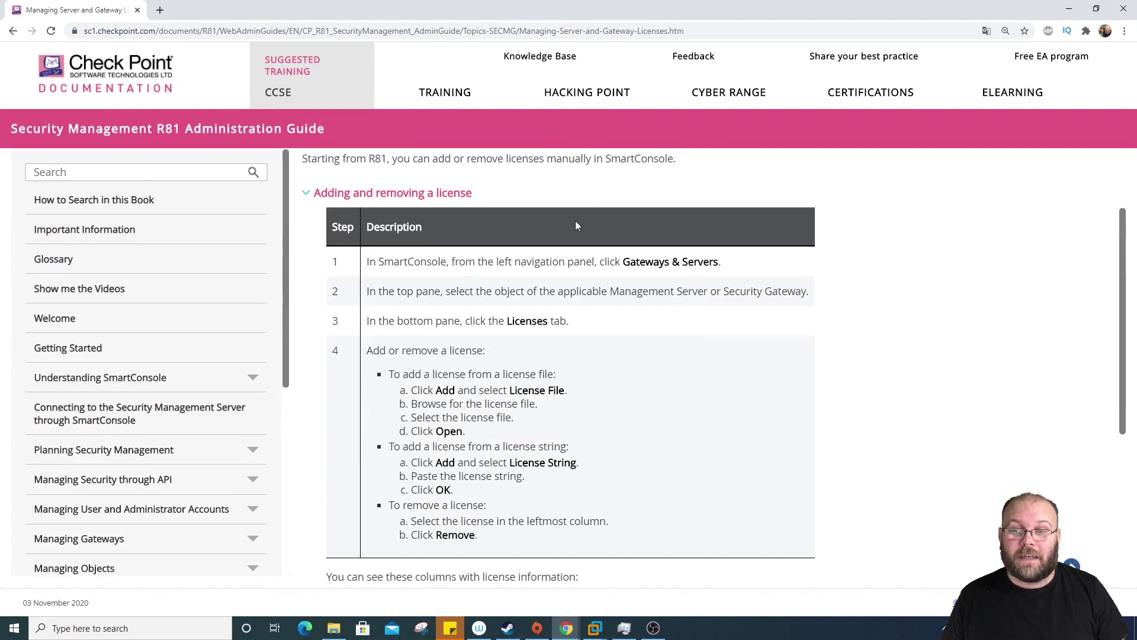
{"action": "scroll", "coordinate": [574, 222], "scroll_direction": "up", "scroll_amount": 2}
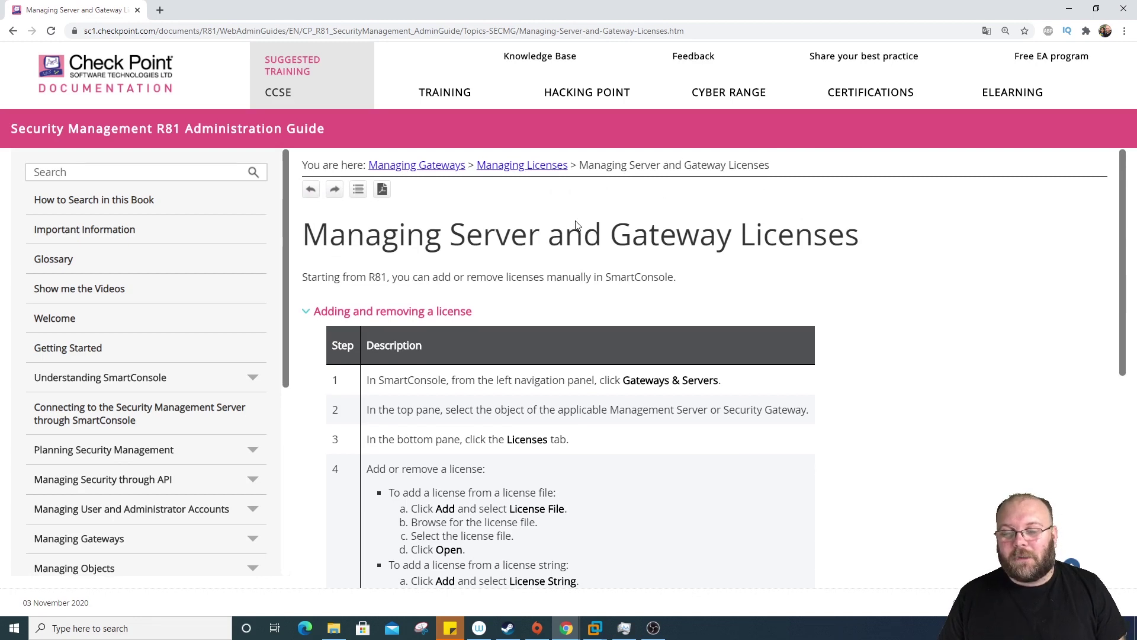
{"action": "scroll", "coordinate": [742, 358], "scroll_direction": "down", "scroll_amount": 2}
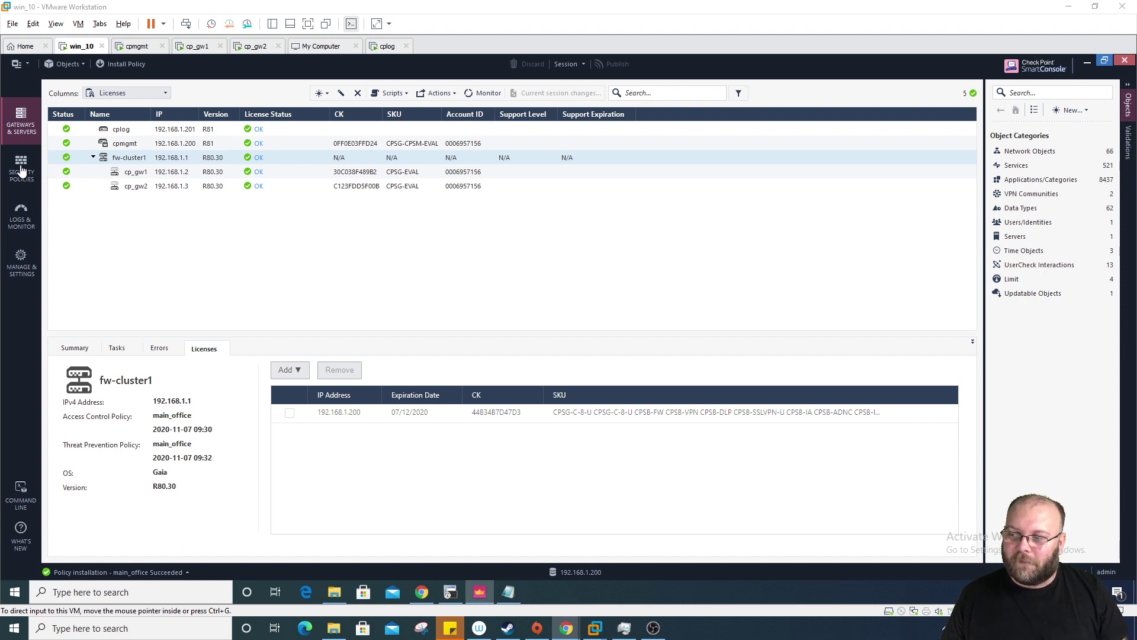
Step: Apply the General column set, then view the licenses and details of cp_gw1 and cp_gw2
{"action": "left_click", "coordinate": [118, 93]}
{"action": "left_click", "coordinate": [118, 107]}
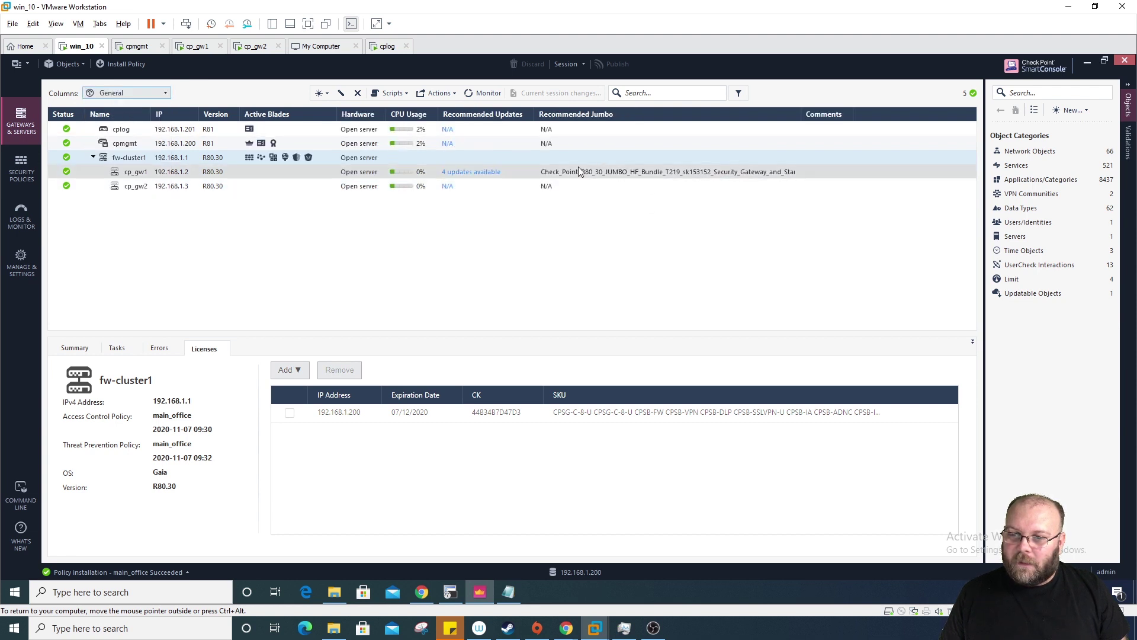
{"action": "left_click", "coordinate": [602, 173]}
{"action": "left_click", "coordinate": [603, 180]}
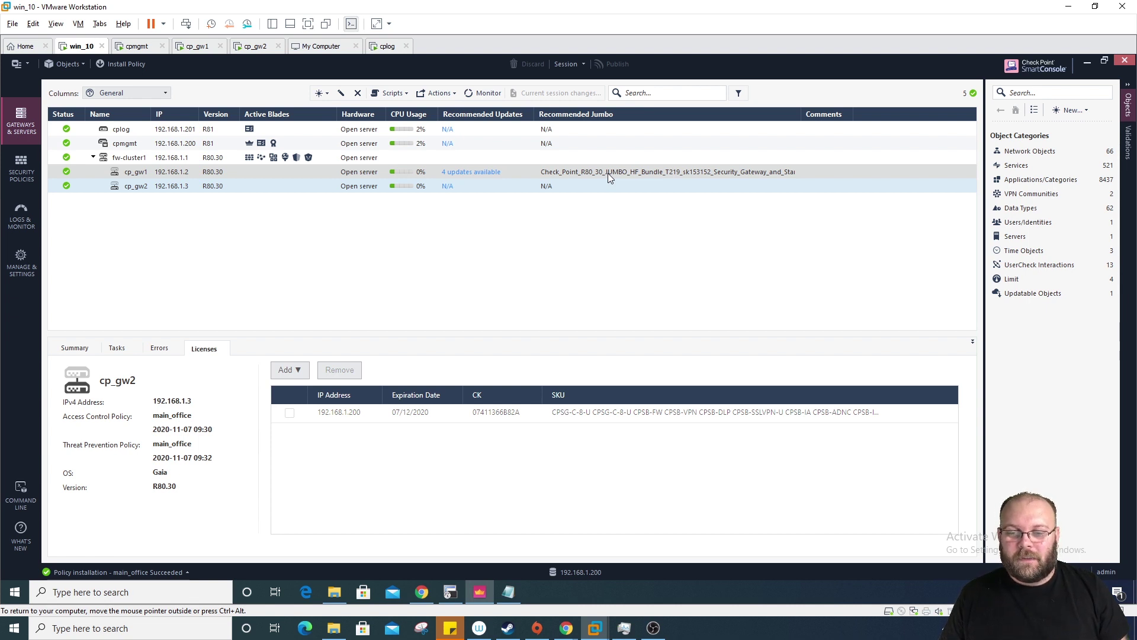
{"action": "left_click", "coordinate": [608, 173]}
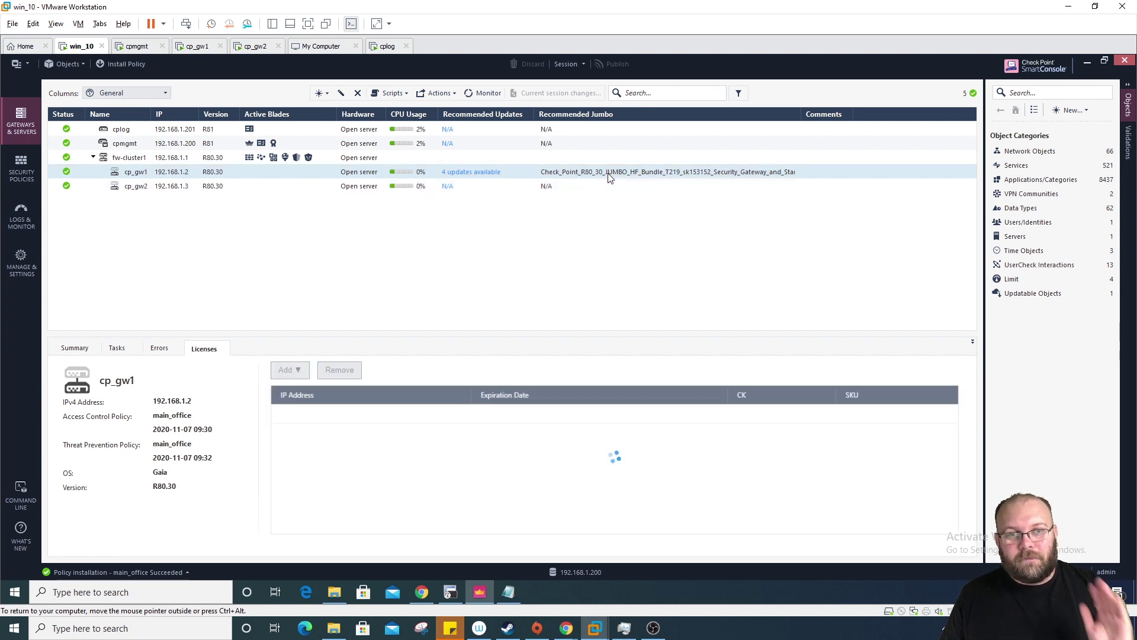